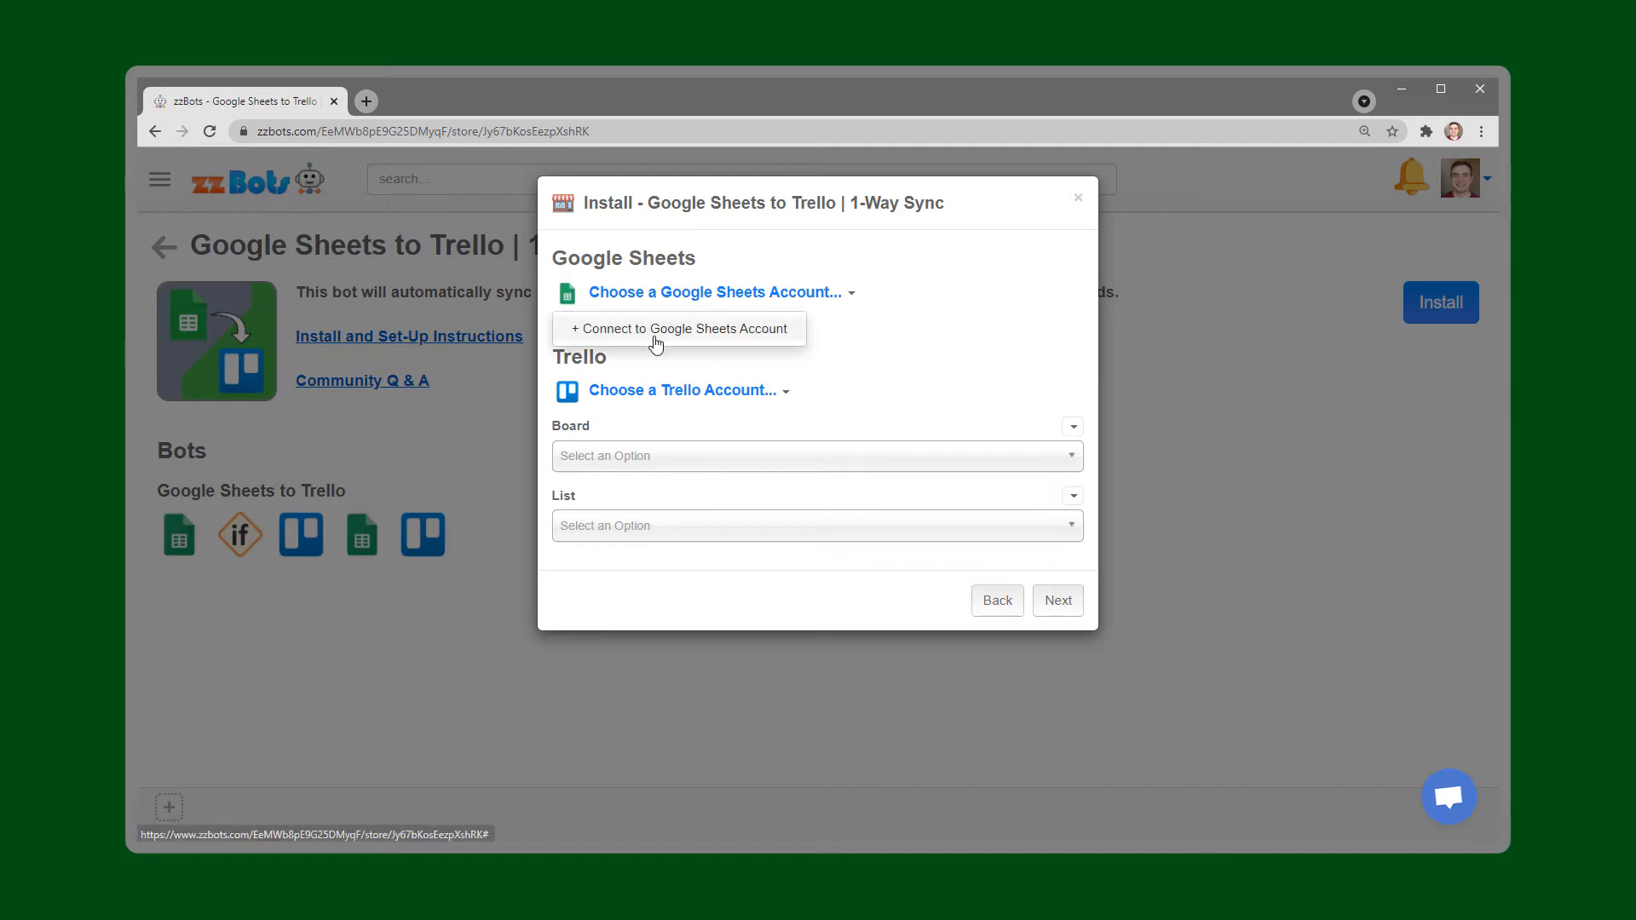
Connect a Google Sheets account and a Trello account for the Google Sheets to Trello 1-Way Sync installation.
click(656, 341)
click(659, 394)
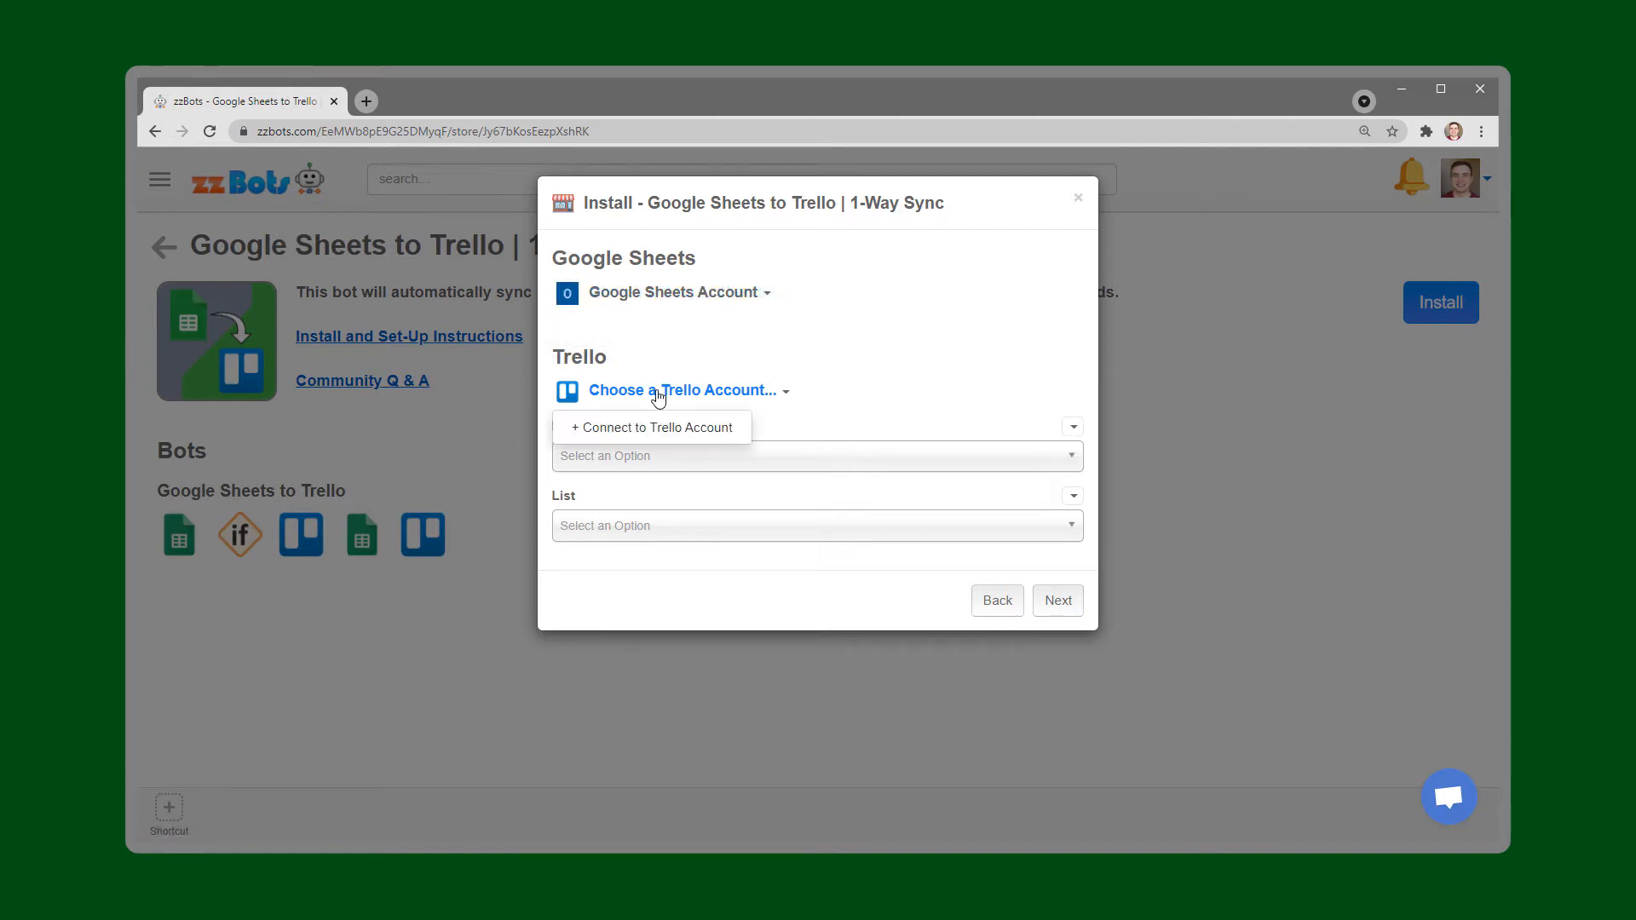
click(632, 438)
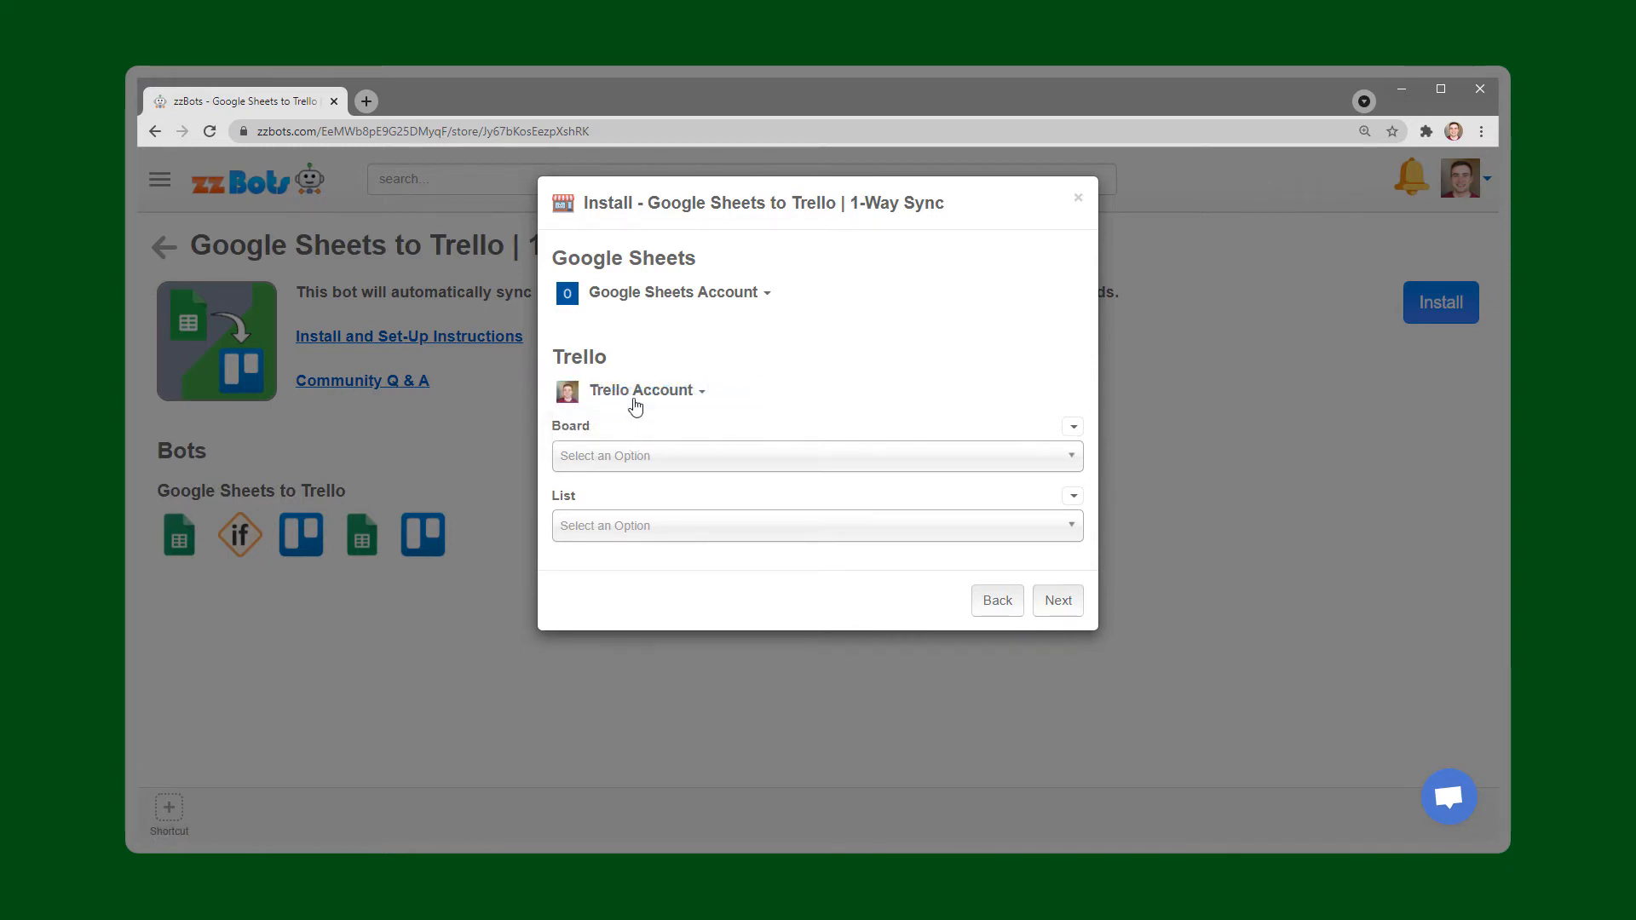
Set the Trello board to Sales Meetings and the list to Meetings.
click(701, 458)
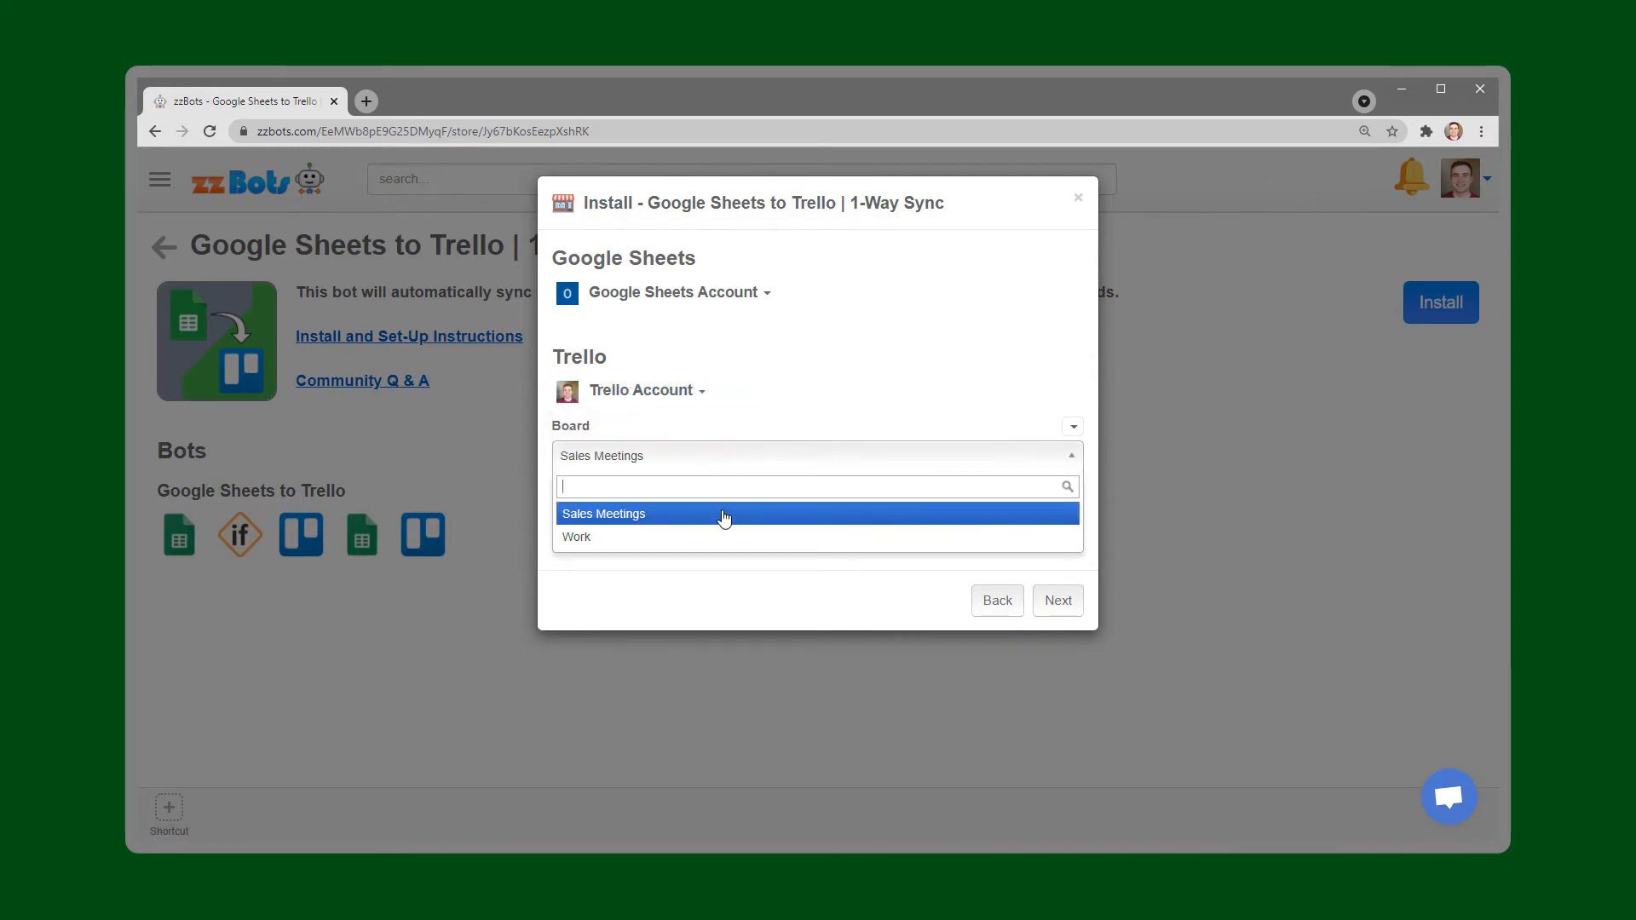
click(724, 519)
click(716, 525)
click(703, 559)
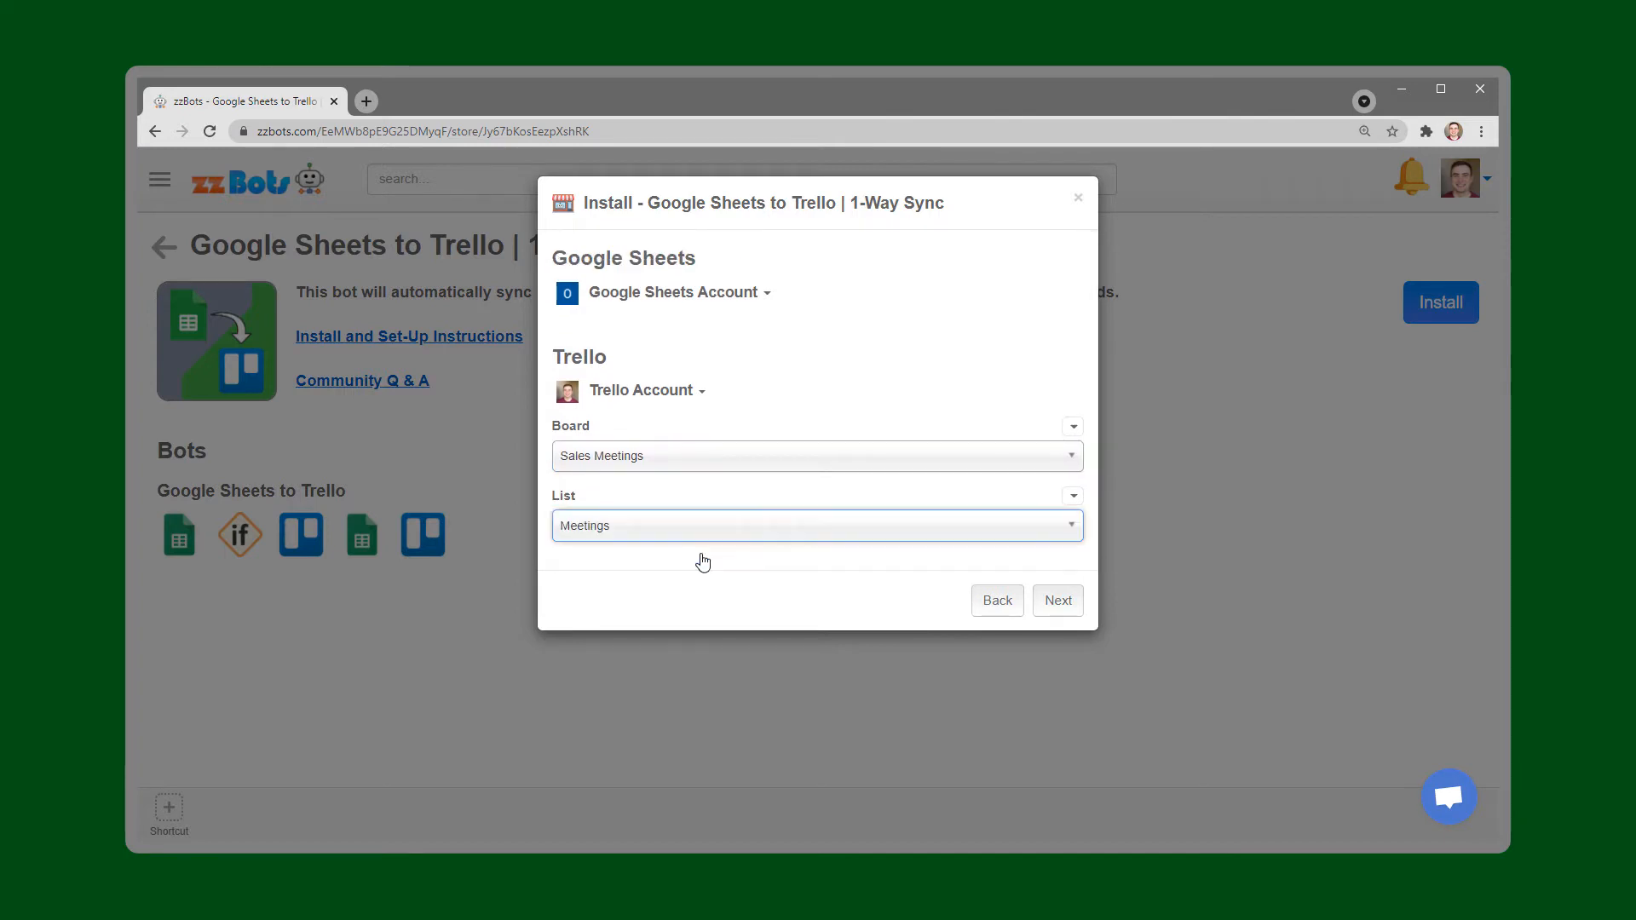
Proceed through the setup and install the Google Sheets to Trello bot.
click(1059, 604)
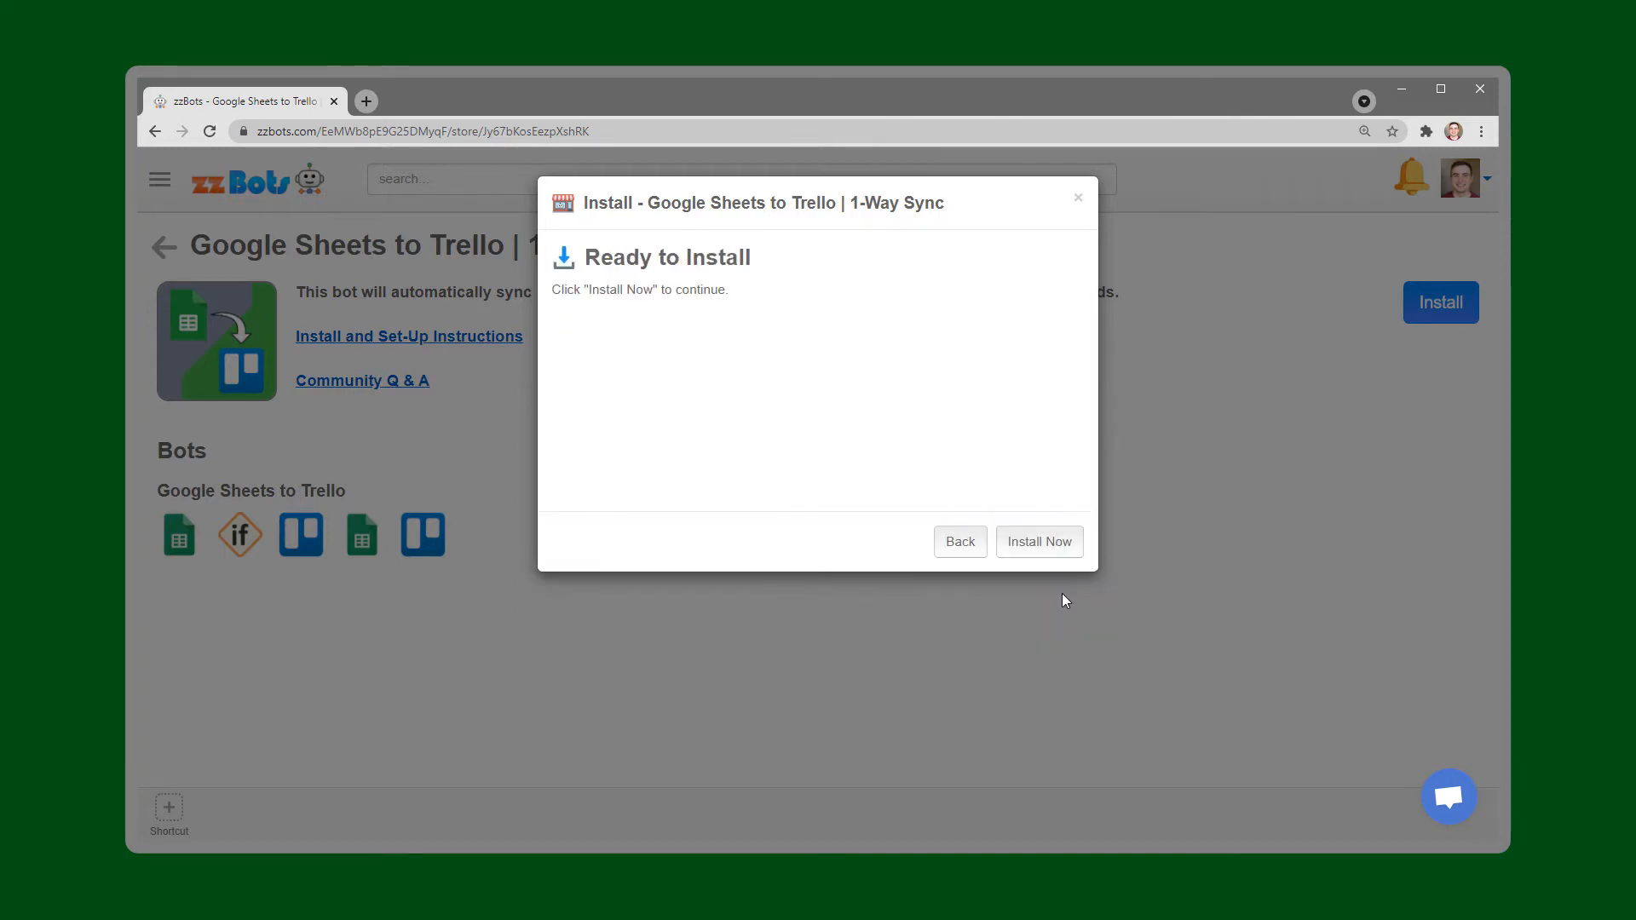
click(1055, 557)
click(1054, 554)
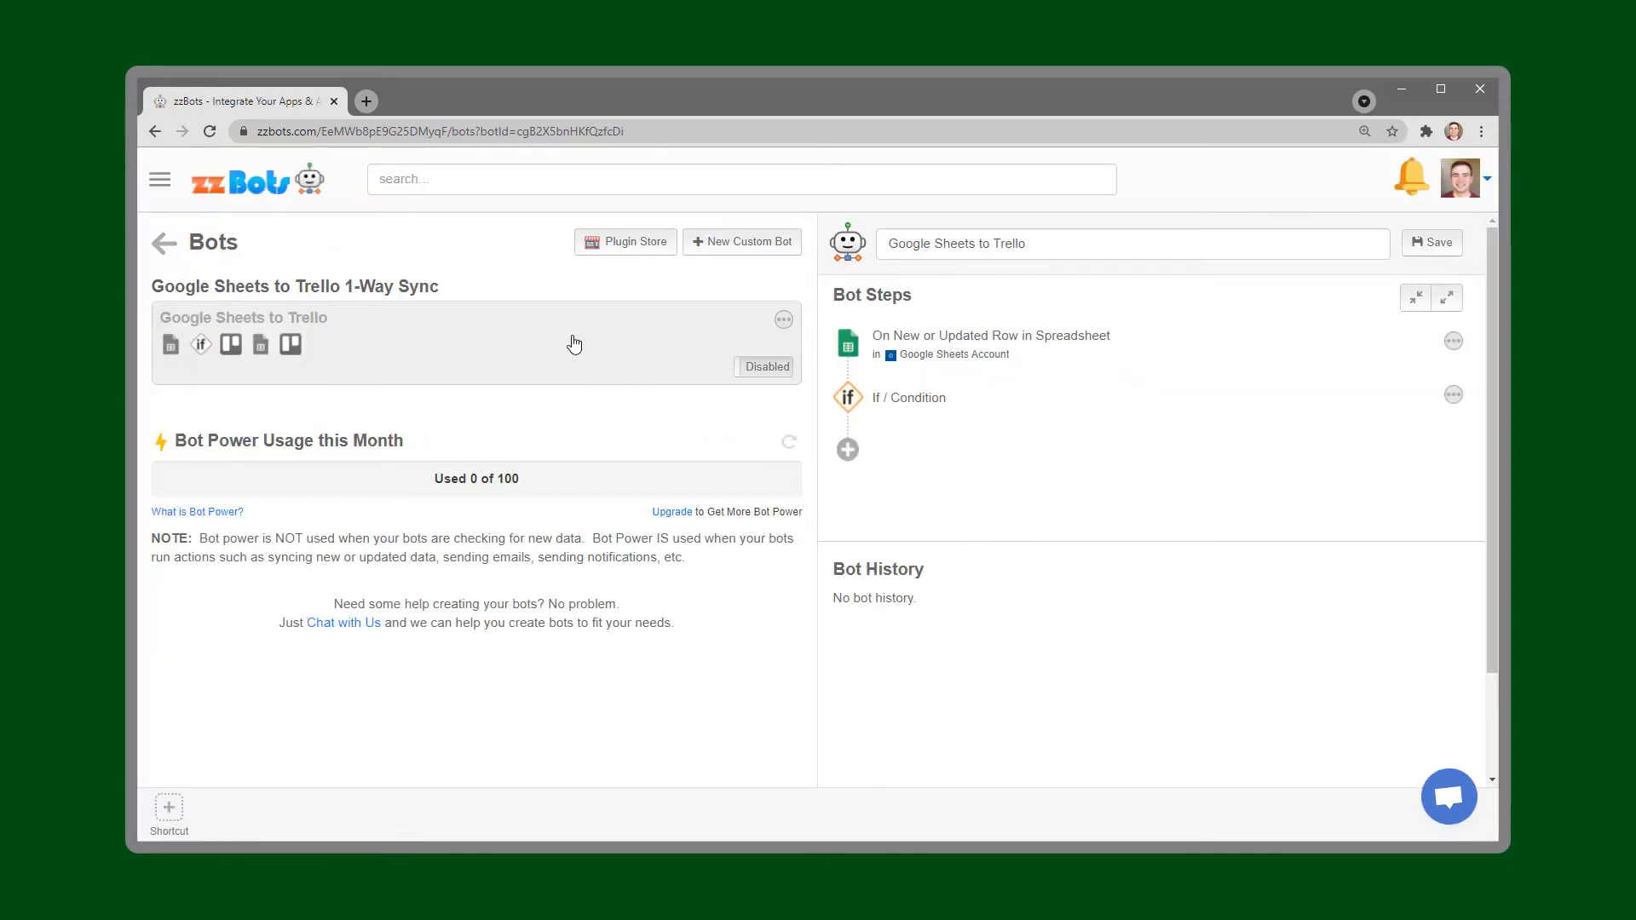
Set the new-or-updated-row trigger to the Sales Meetings spreadsheet and Meeting Details worksheet, with A as the ID column.
click(863, 361)
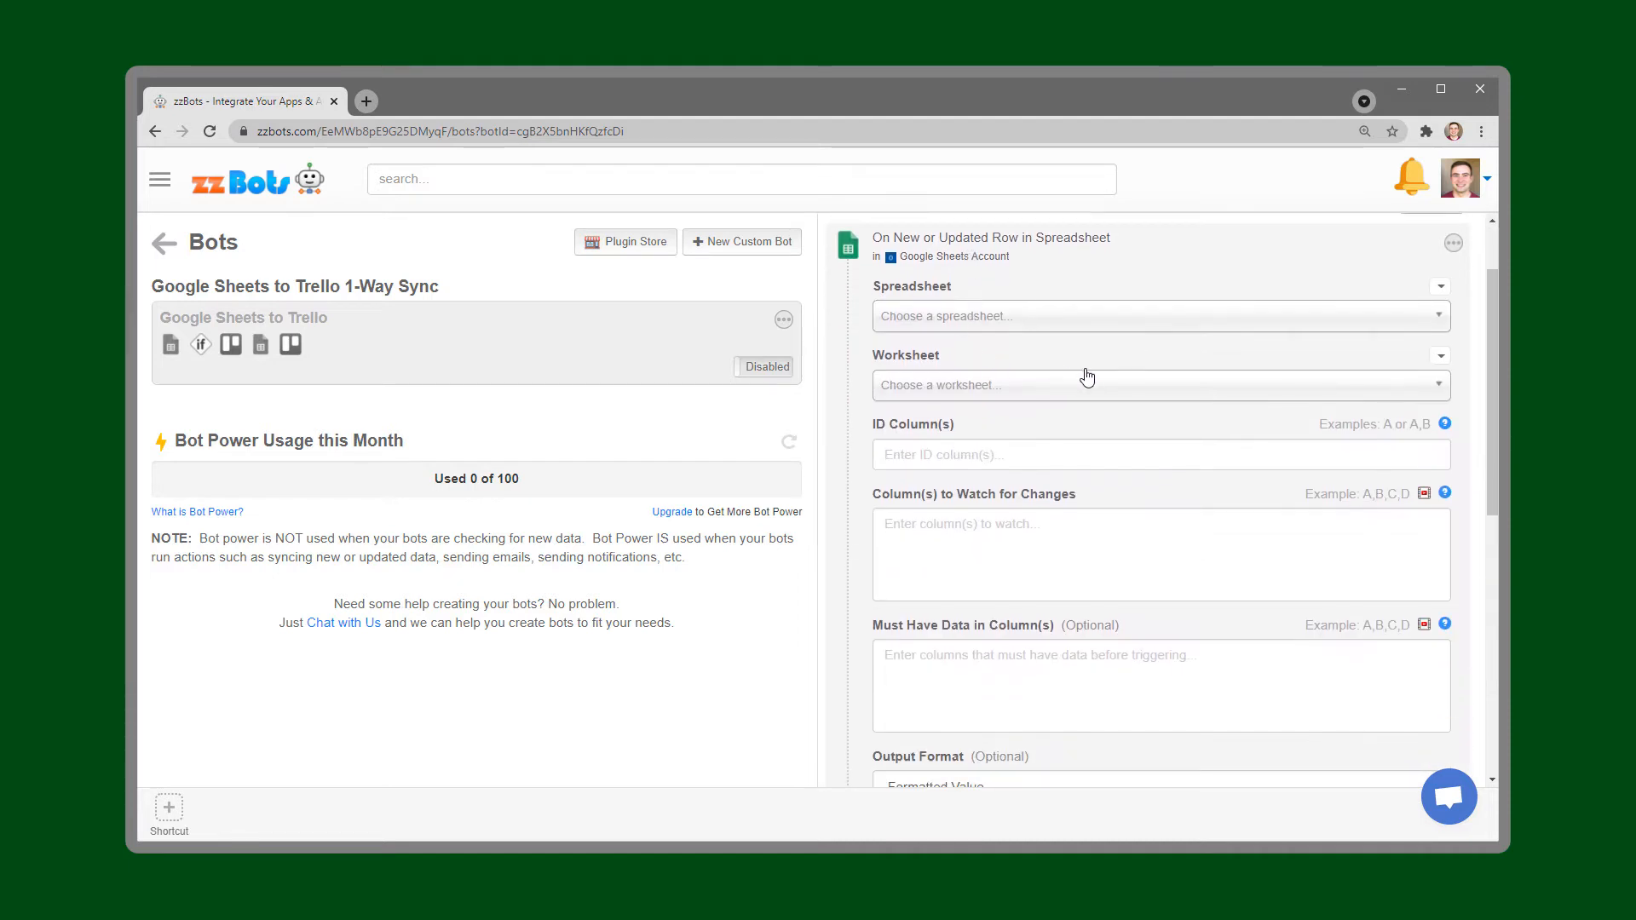
click(1053, 329)
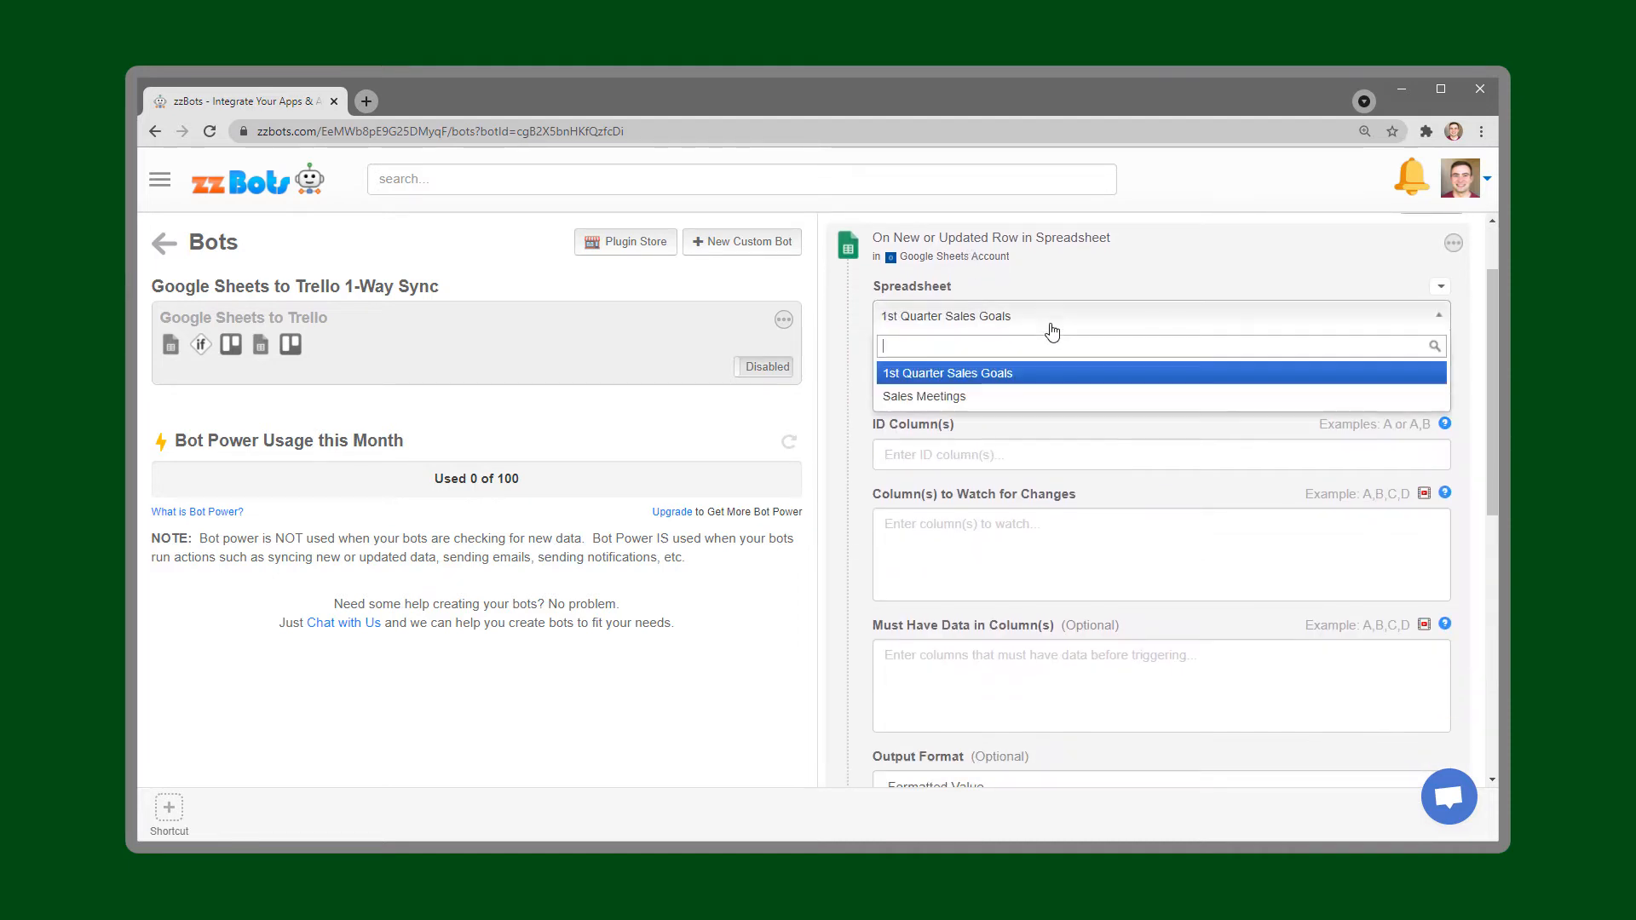
click(1080, 398)
click(1082, 391)
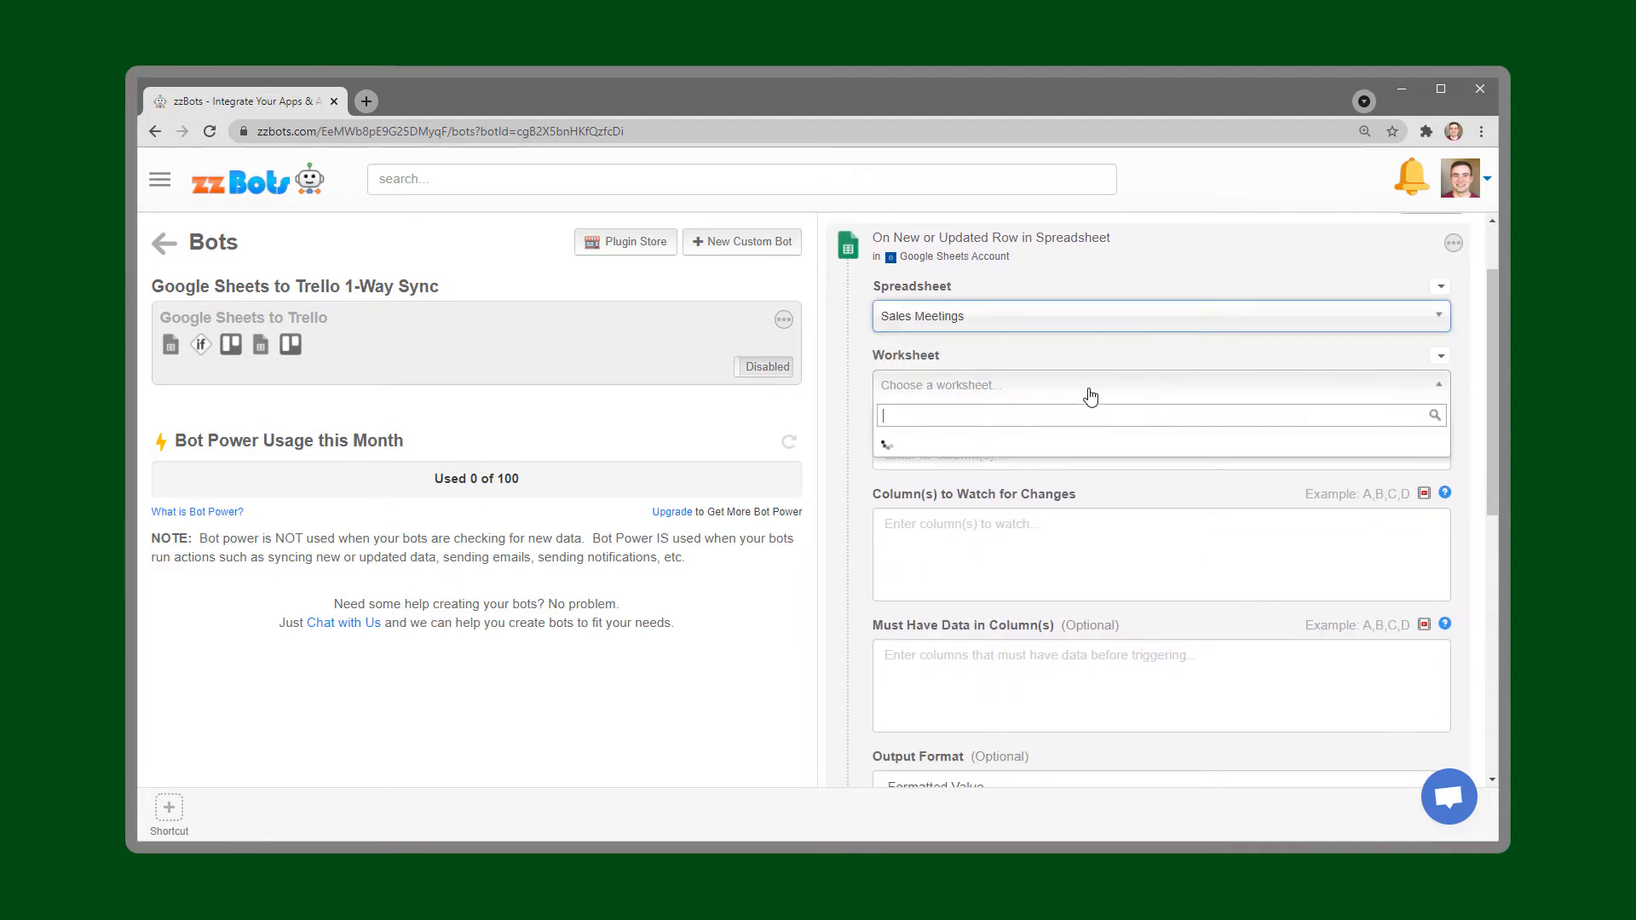
click(1079, 440)
click(1133, 463)
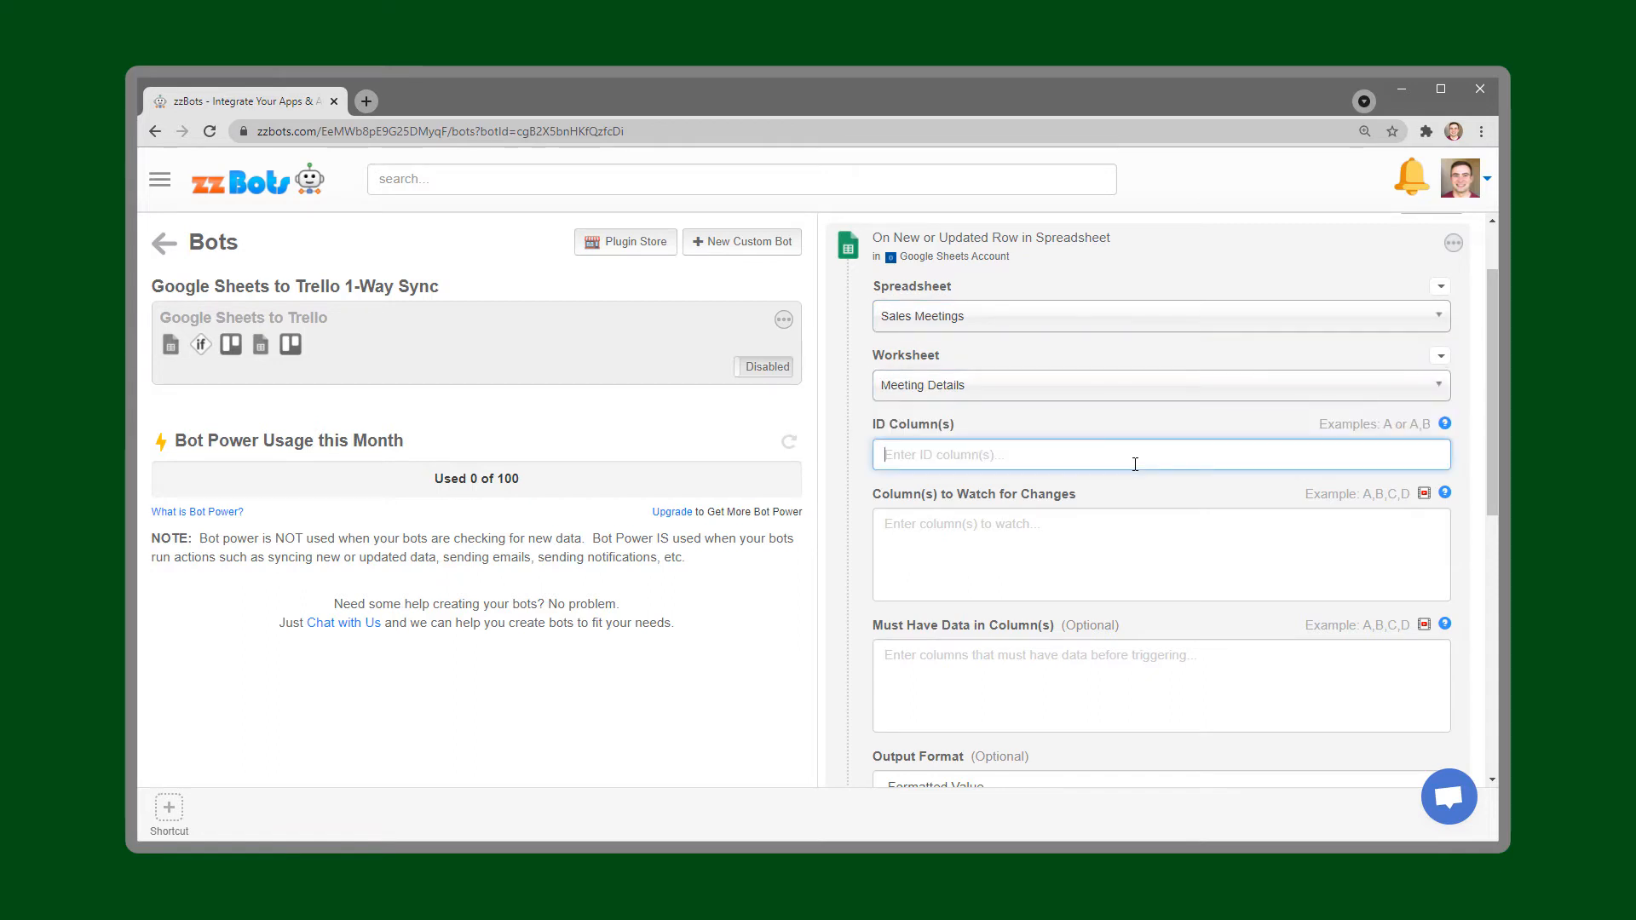
text(A)
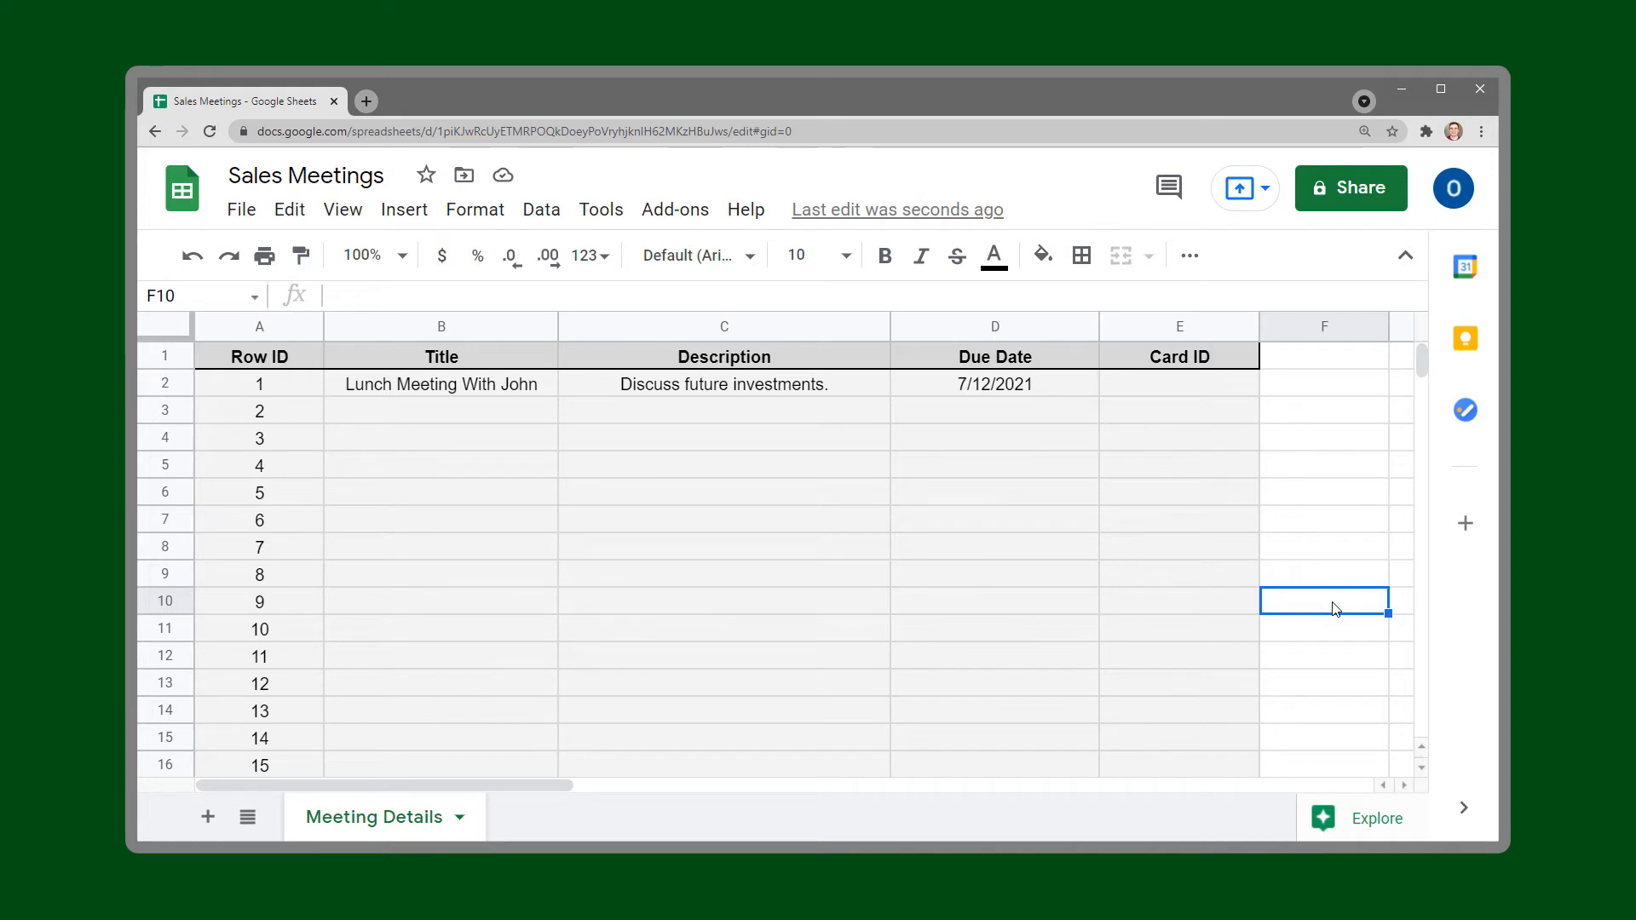
Examine the column headers from Row ID to Card ID and the row ID values in the Sales Meetings spreadsheet.
click(305, 358)
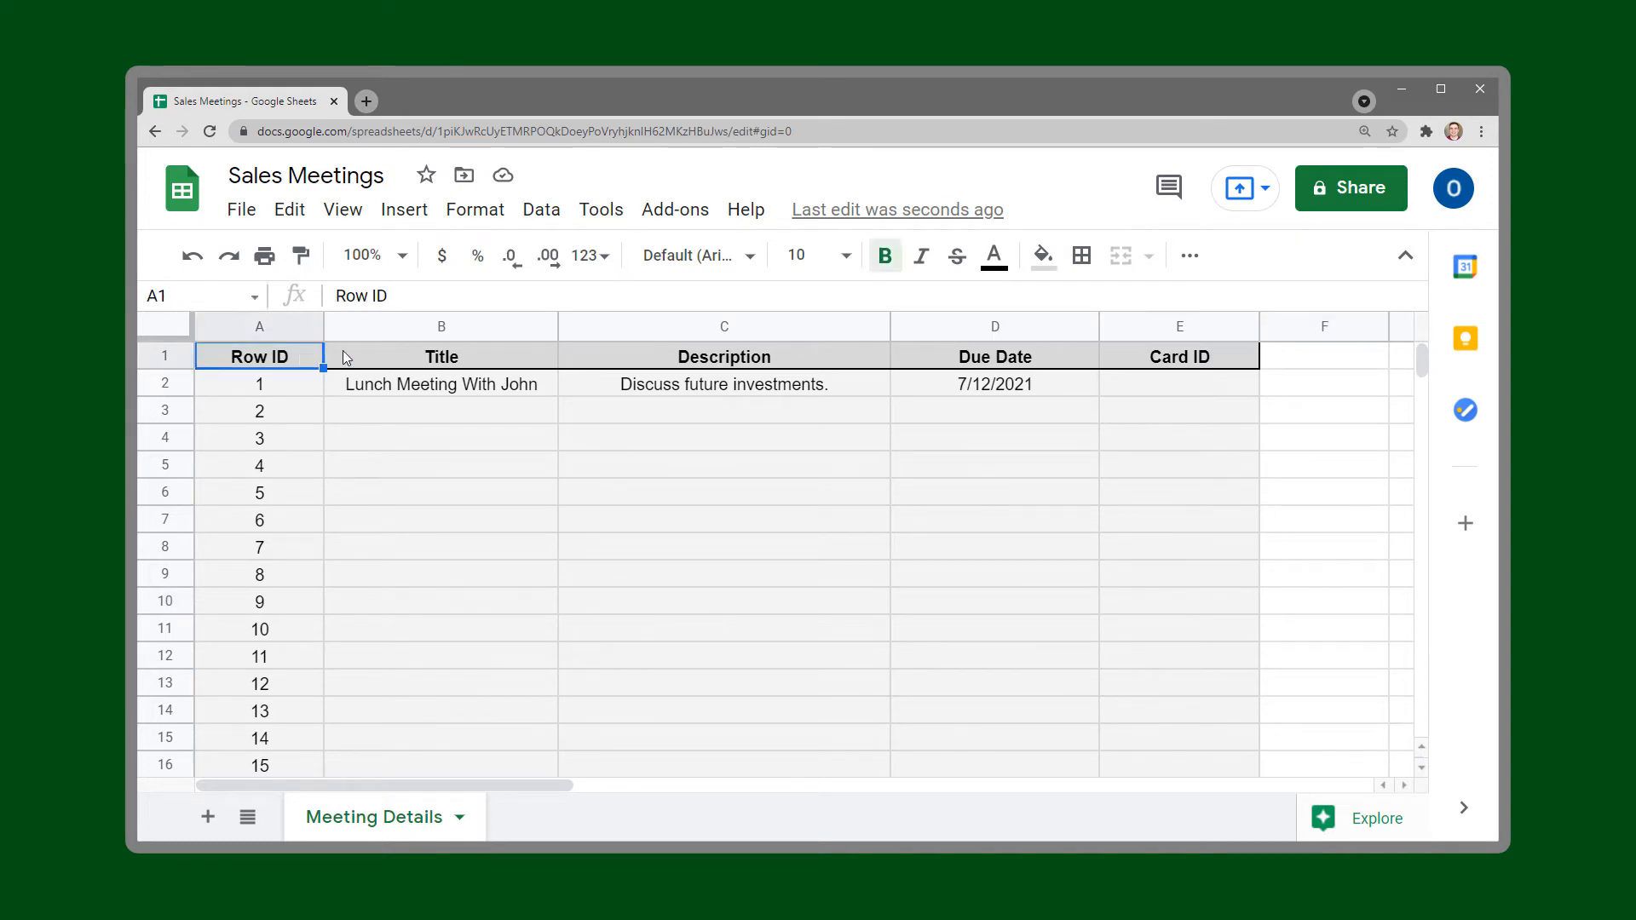
click(443, 351)
click(651, 356)
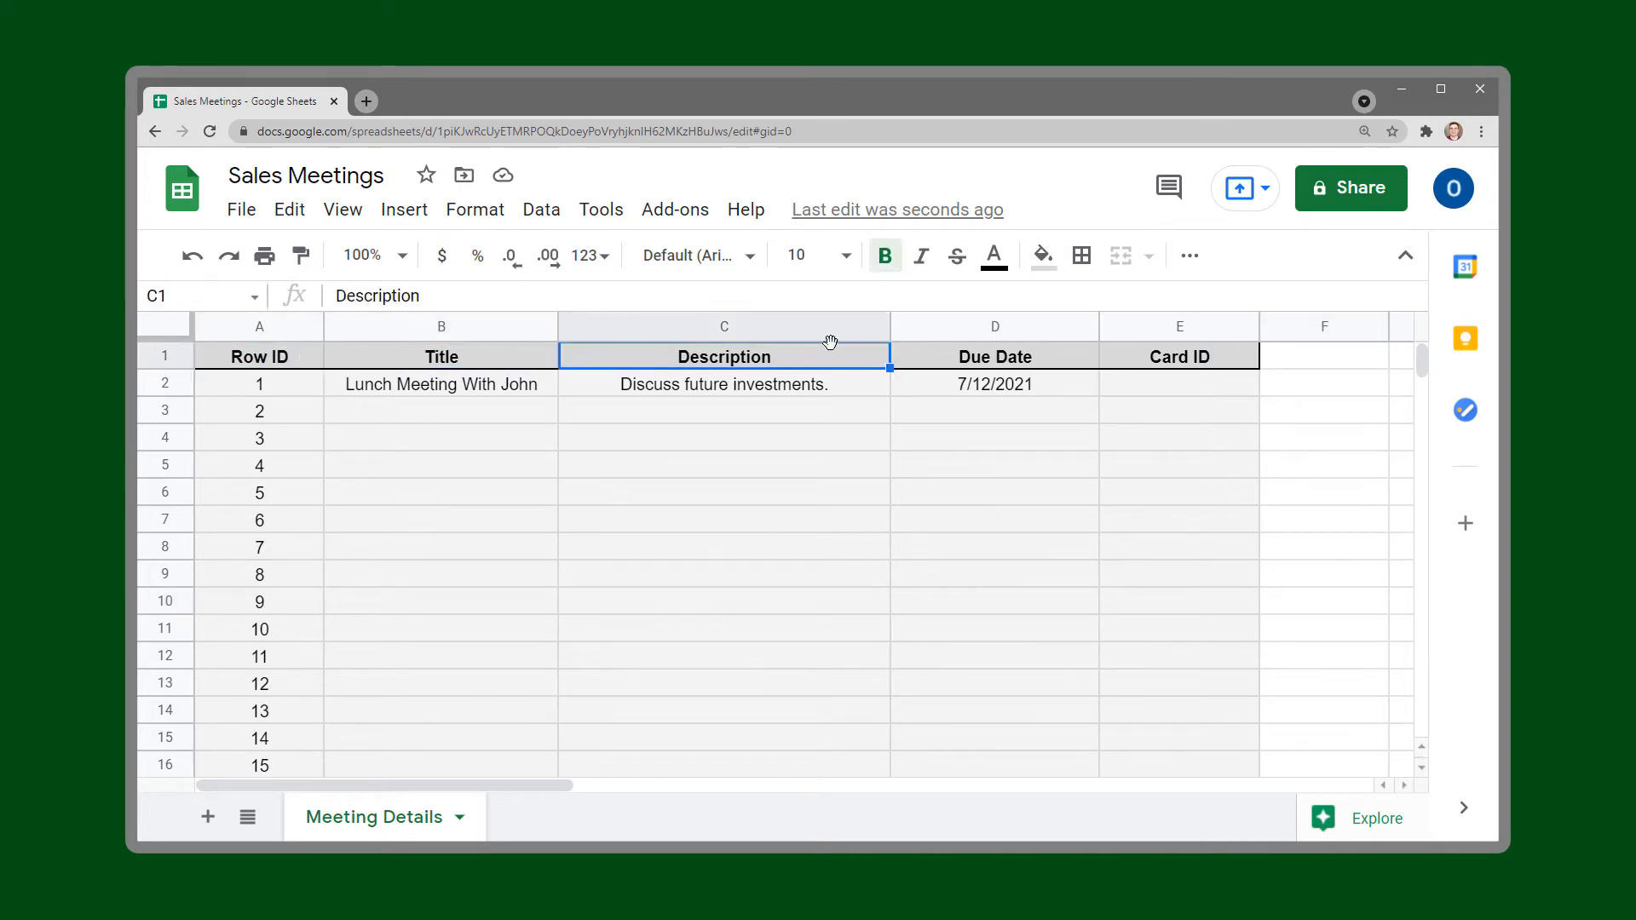
click(976, 362)
click(1164, 363)
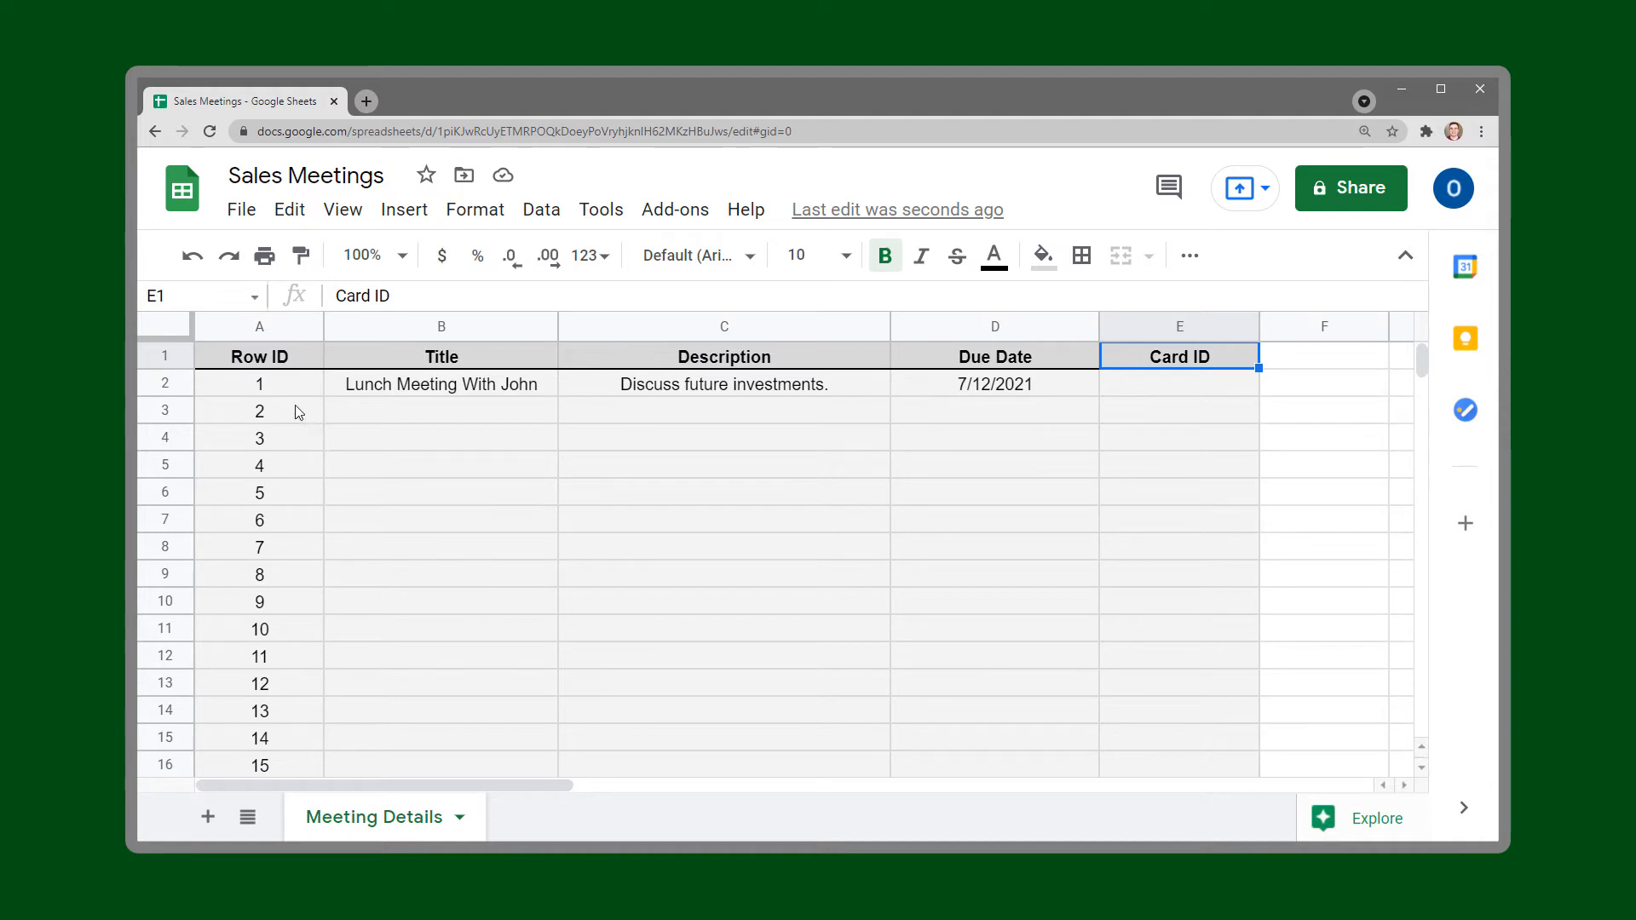
drag(286, 397, 273, 656)
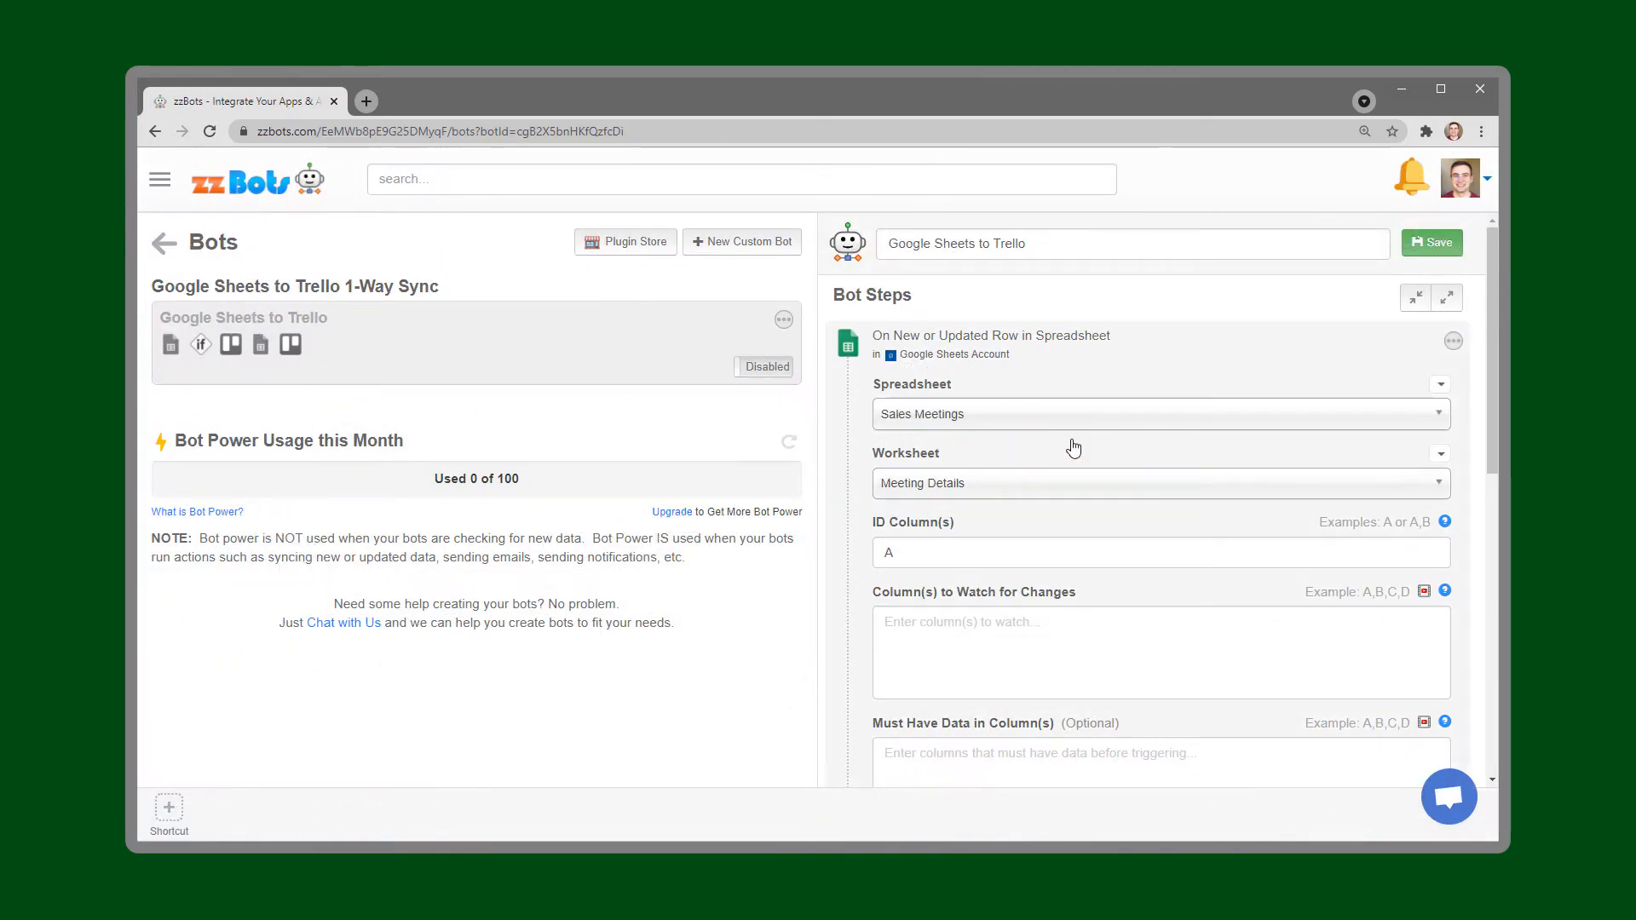
Set the trigger's columns to watch for changes to B-D.
scroll(1125, 452, down, 1)
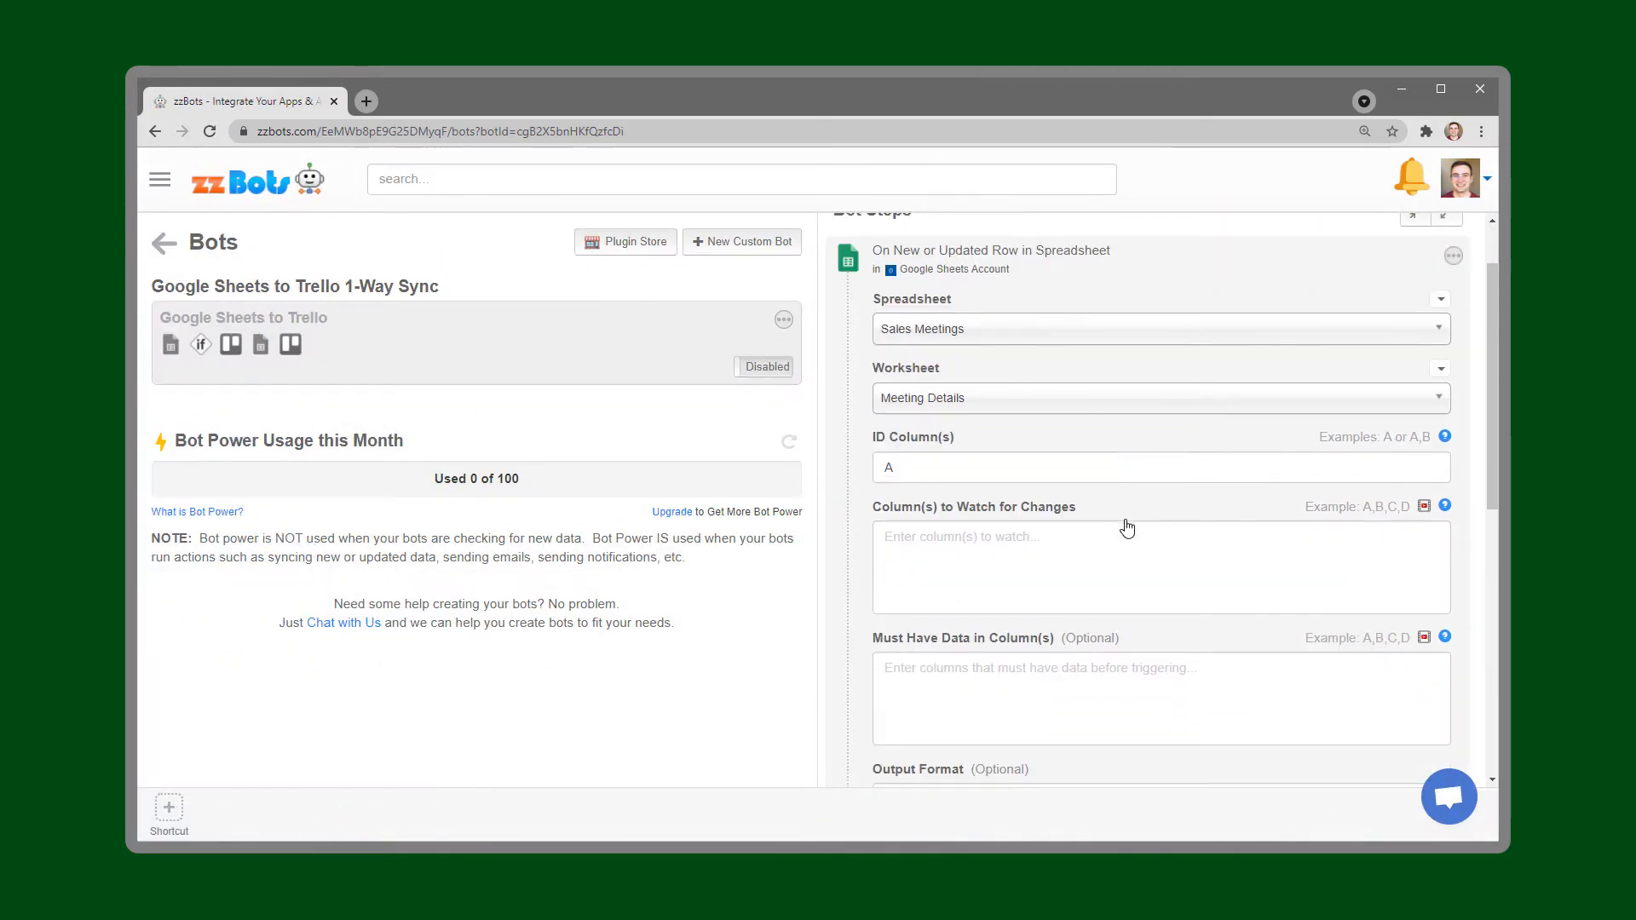
click(1130, 570)
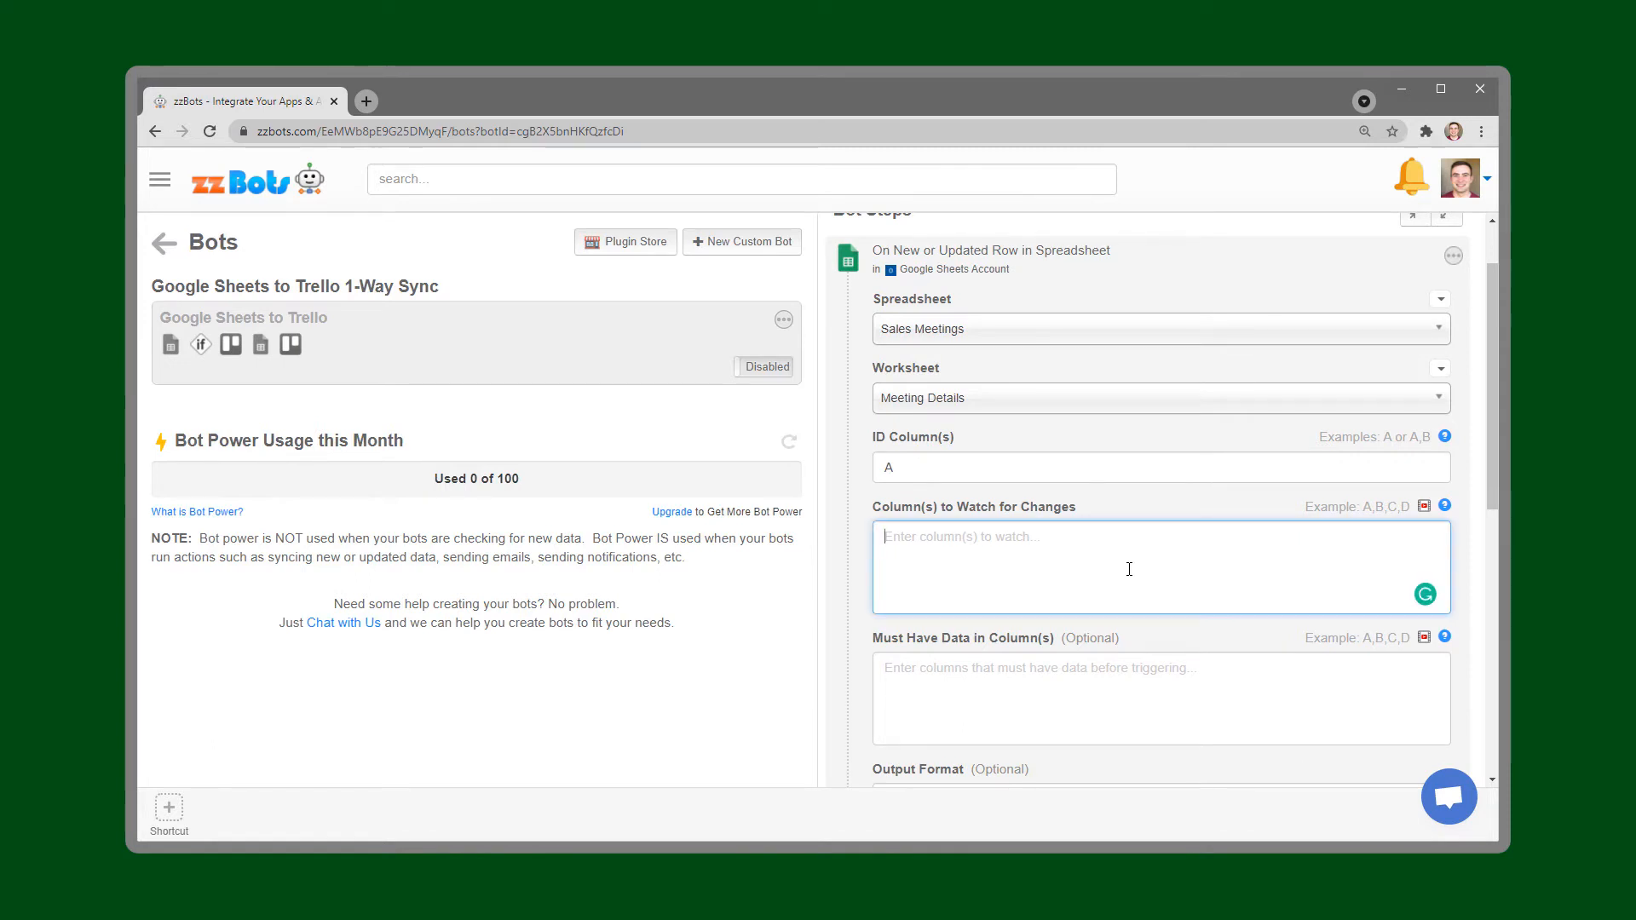
text(B-D)
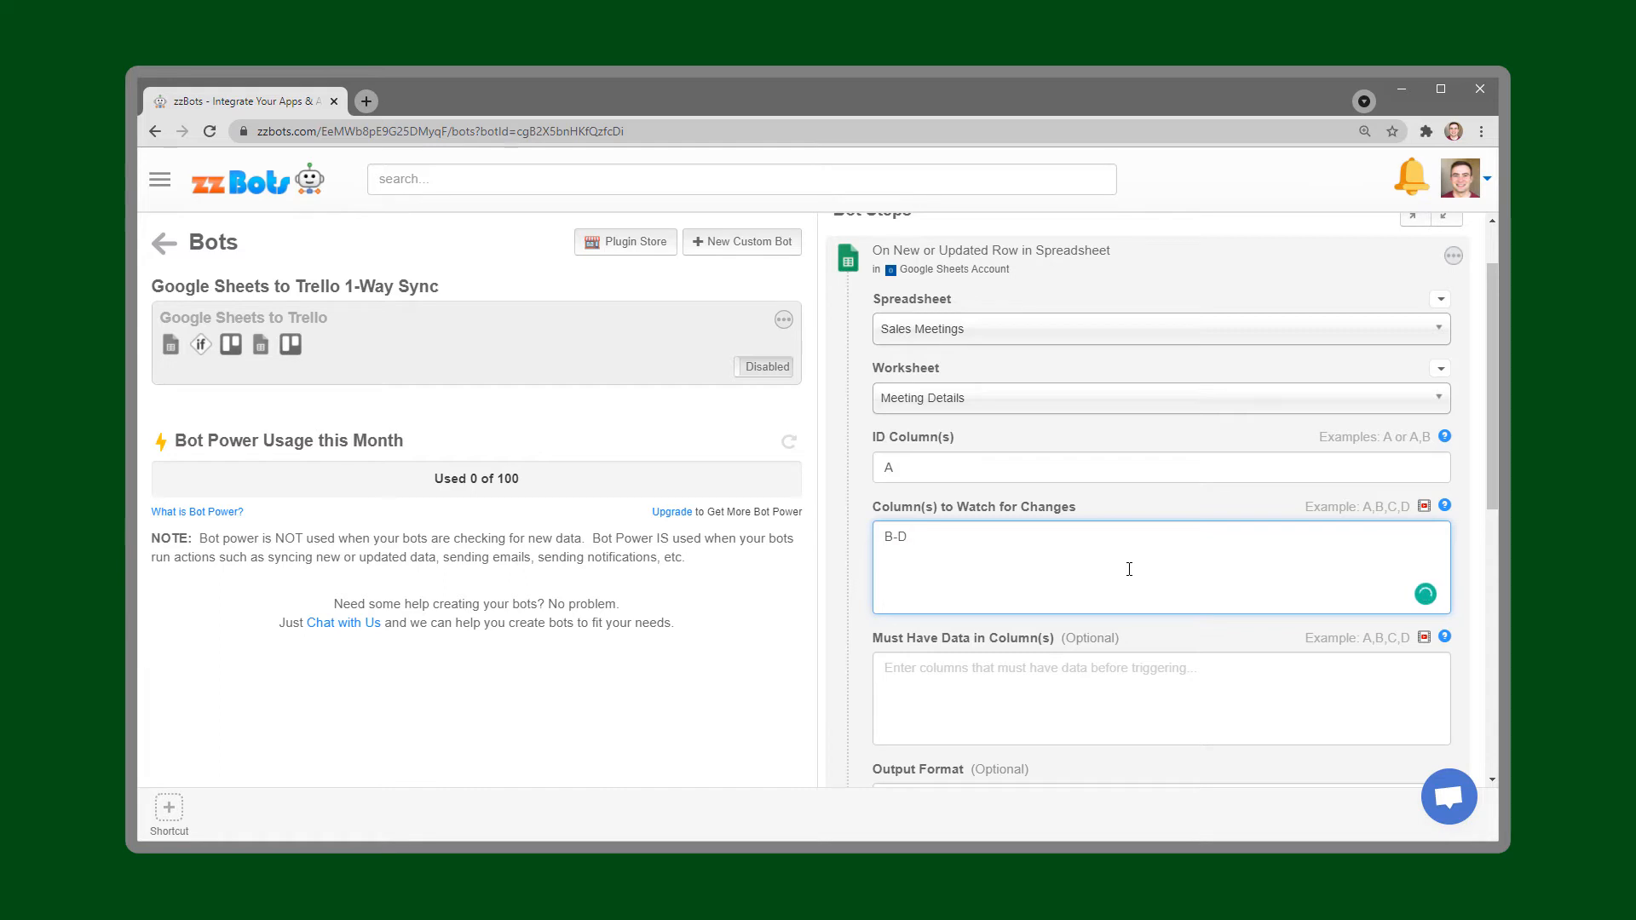
Insert the trigger's Column E output as the first value of the If / Condition step's "is empty" check.
scroll(1129, 569, down, 3)
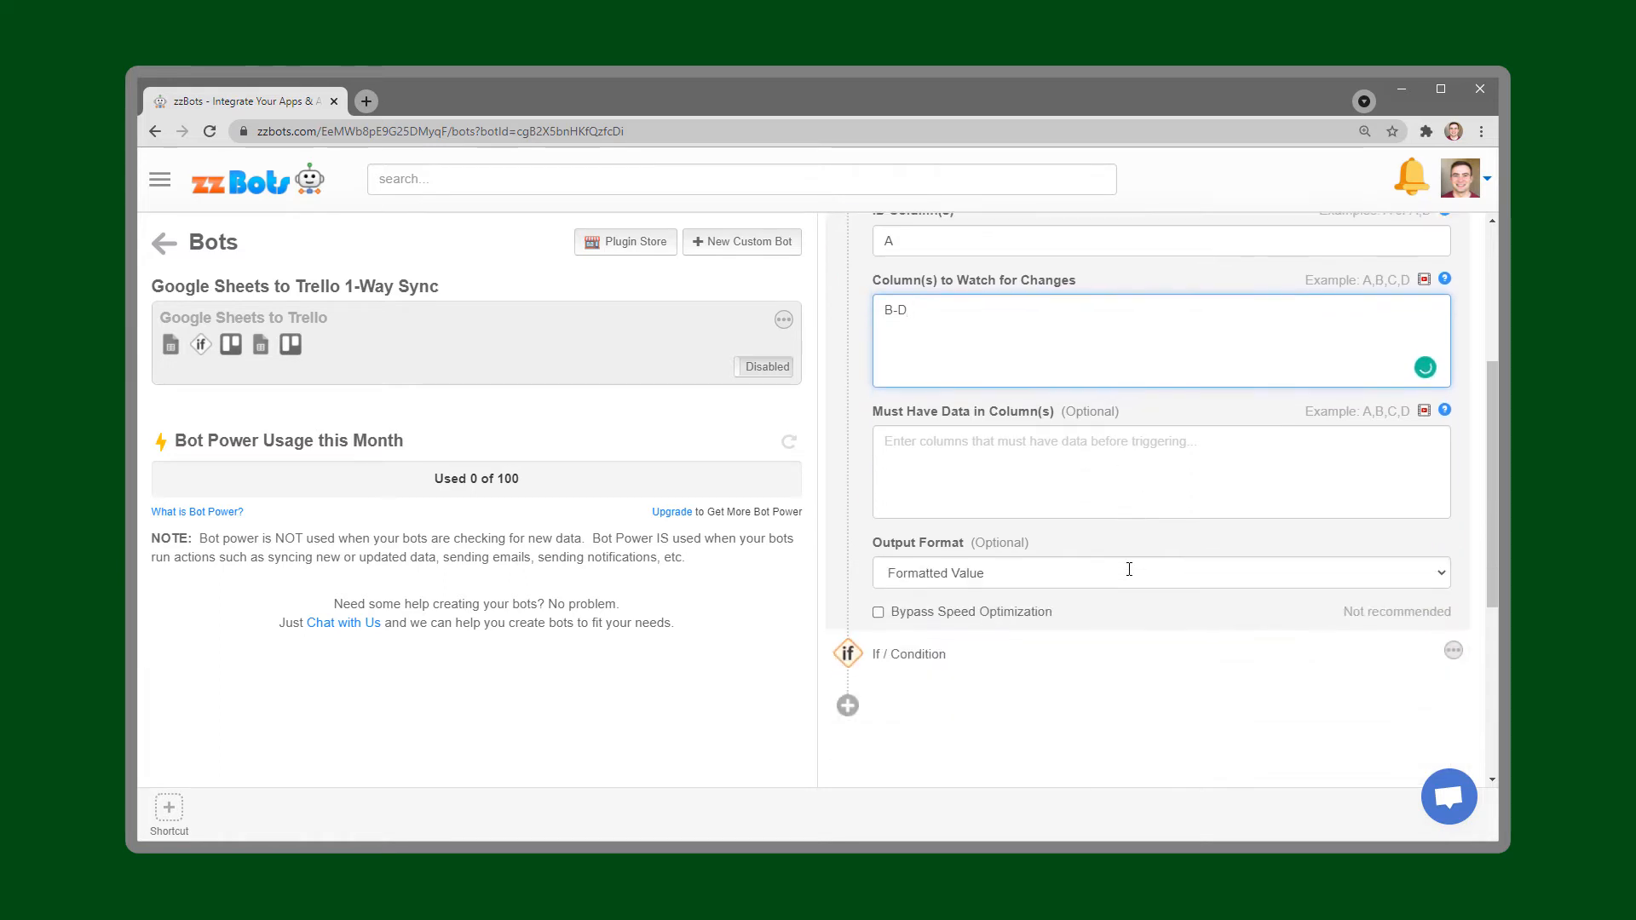
click(935, 647)
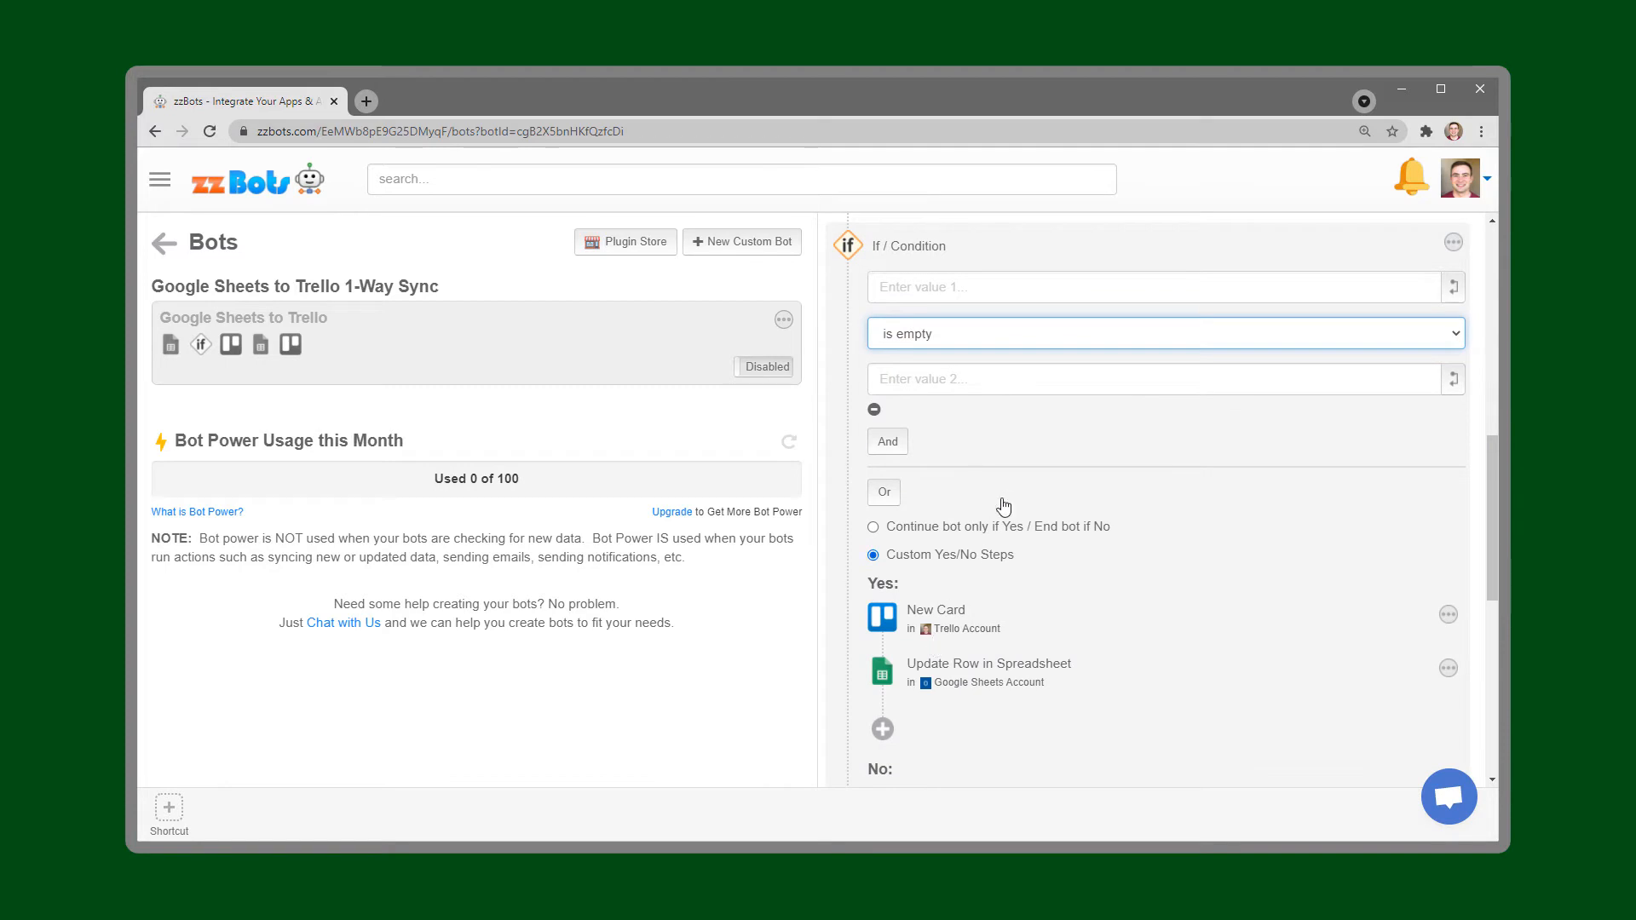
click(1106, 295)
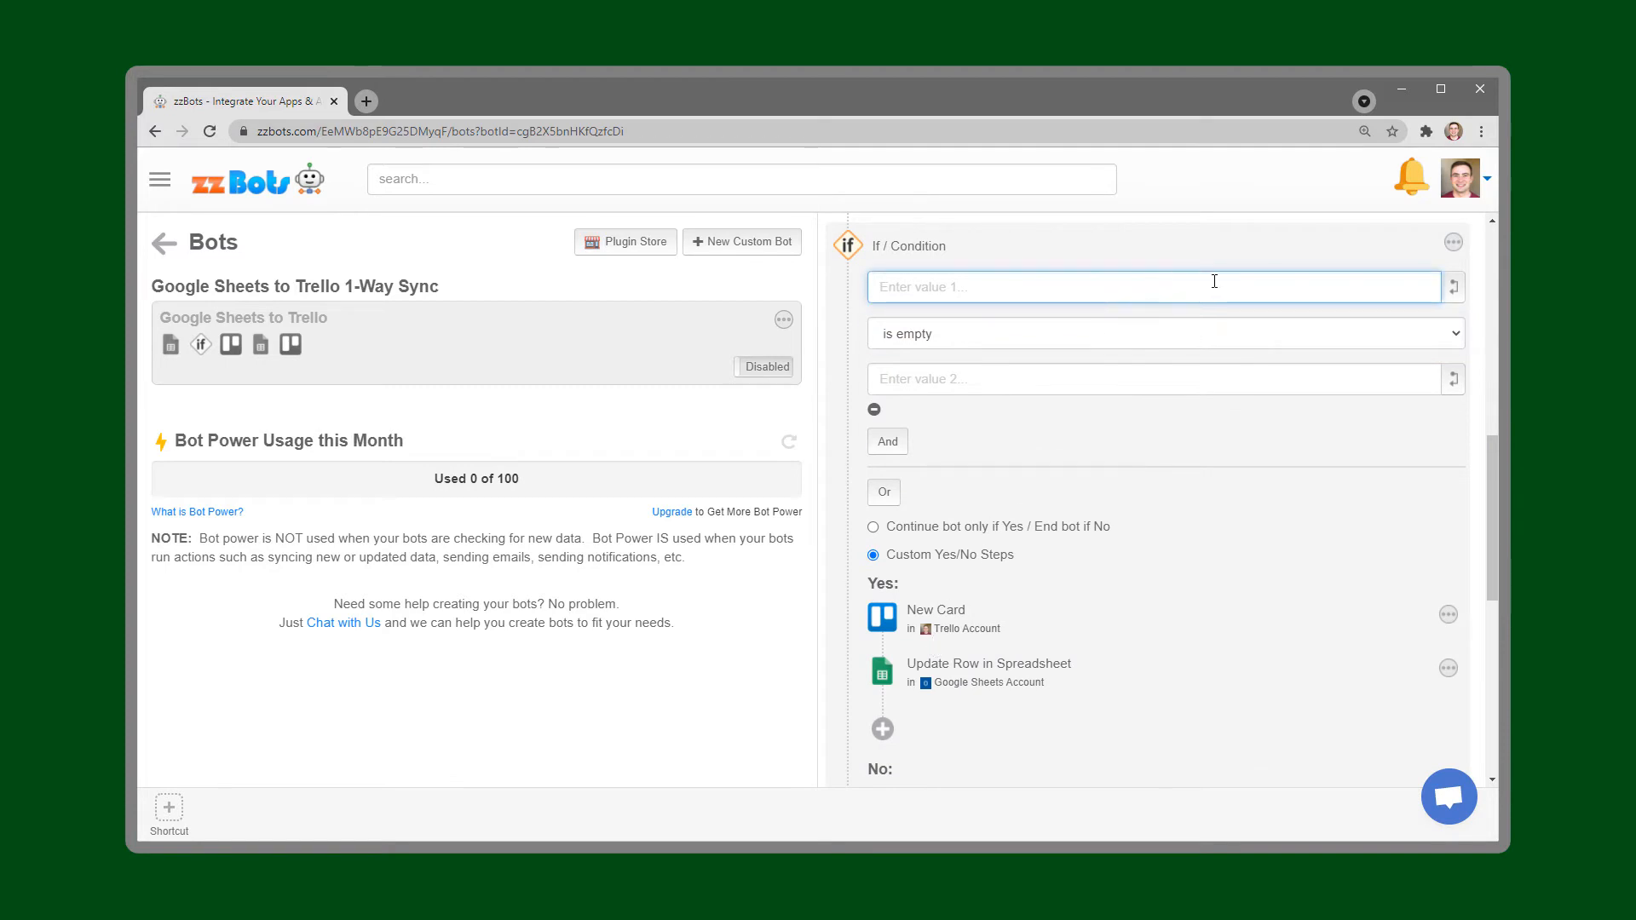
click(1454, 289)
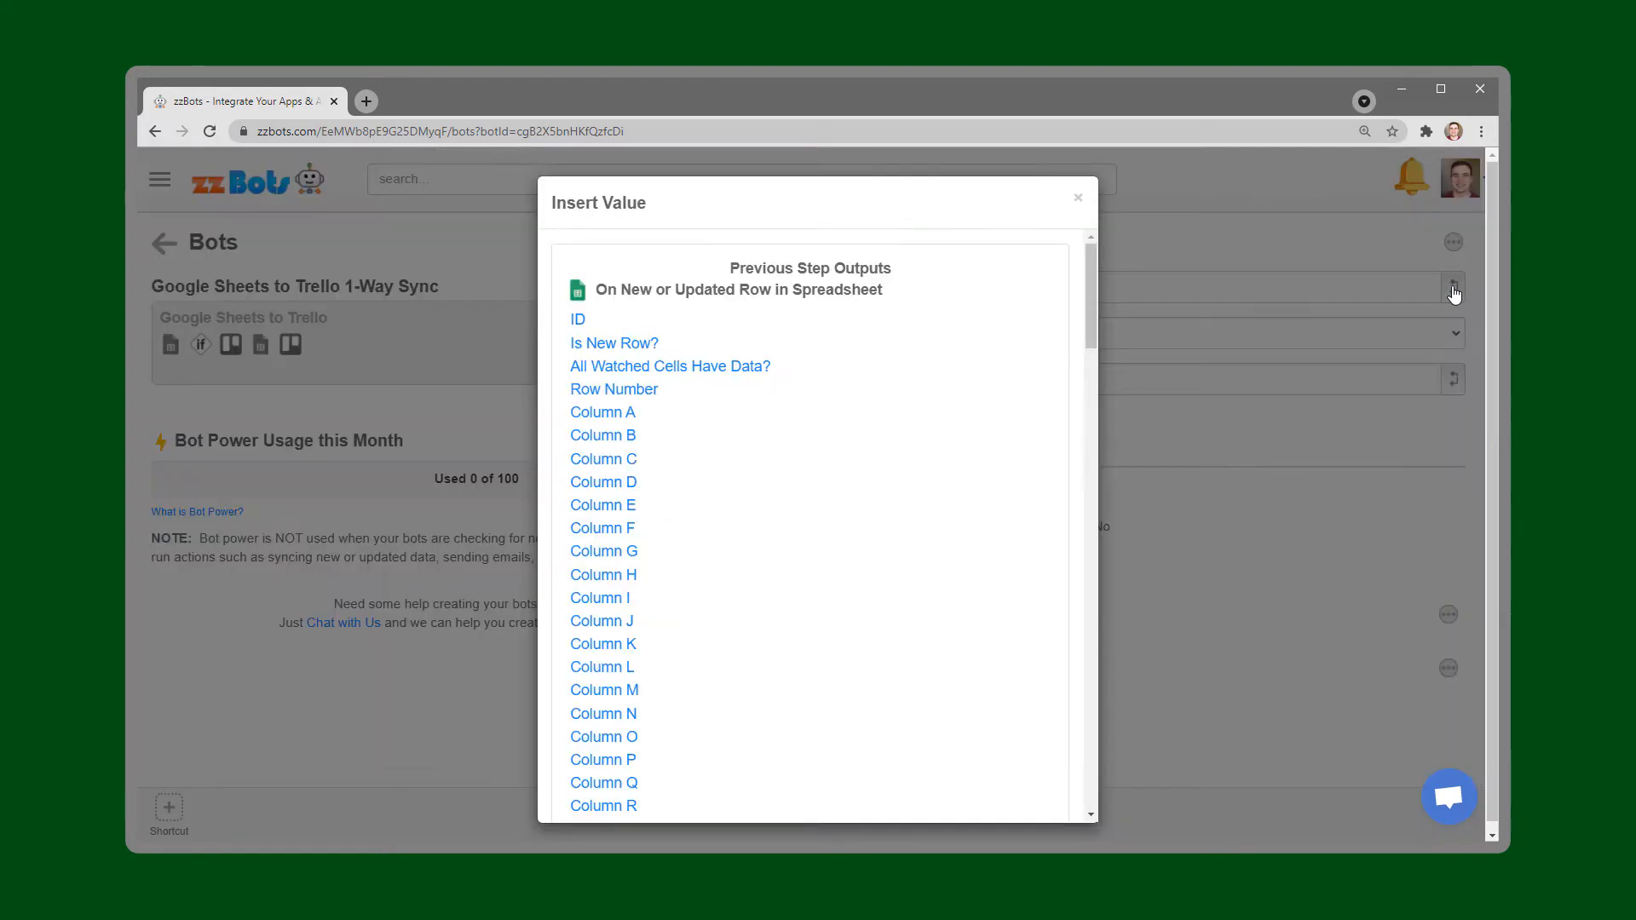
click(596, 507)
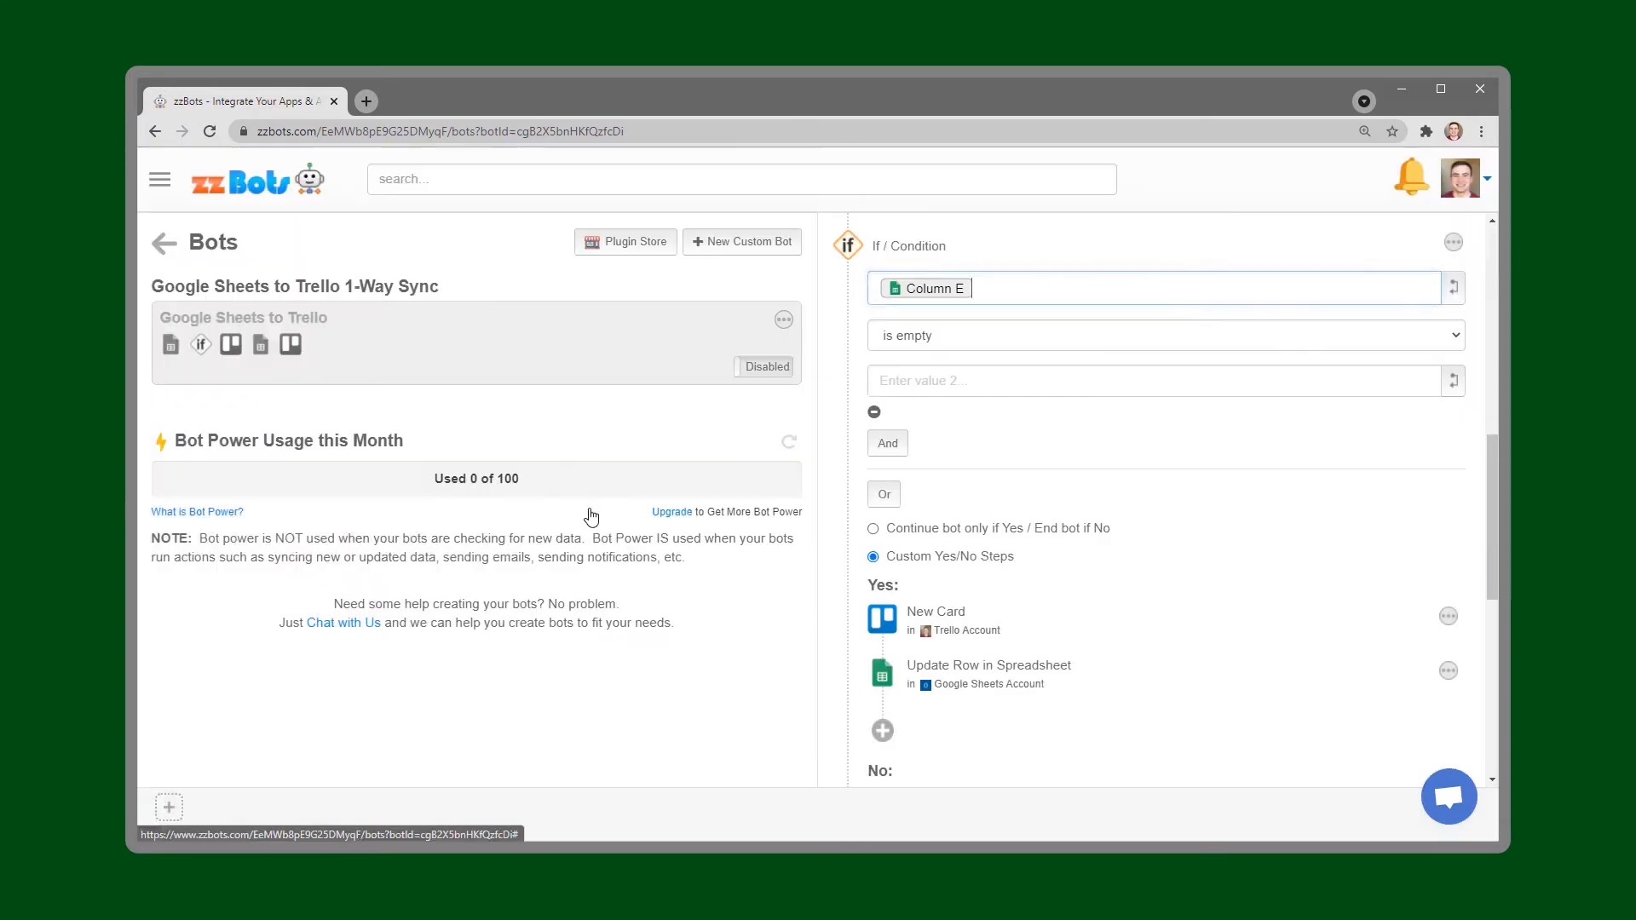
In the Yes branch's New Card step, map the name to Column B and the description to Column C.
scroll(1168, 486, down, 1)
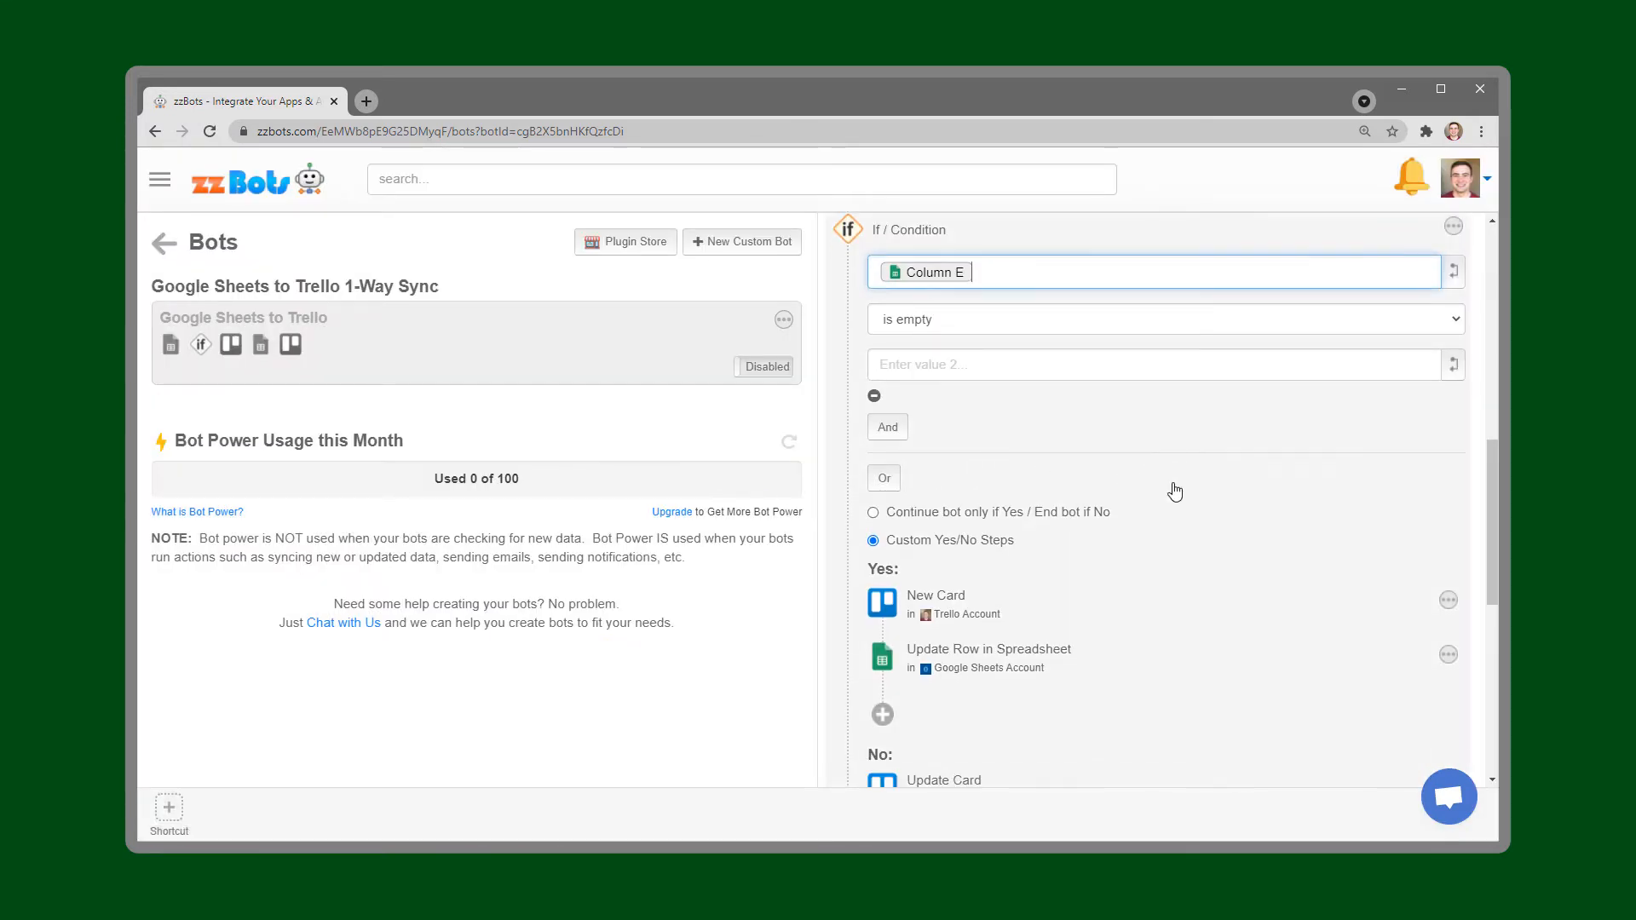
click(1060, 542)
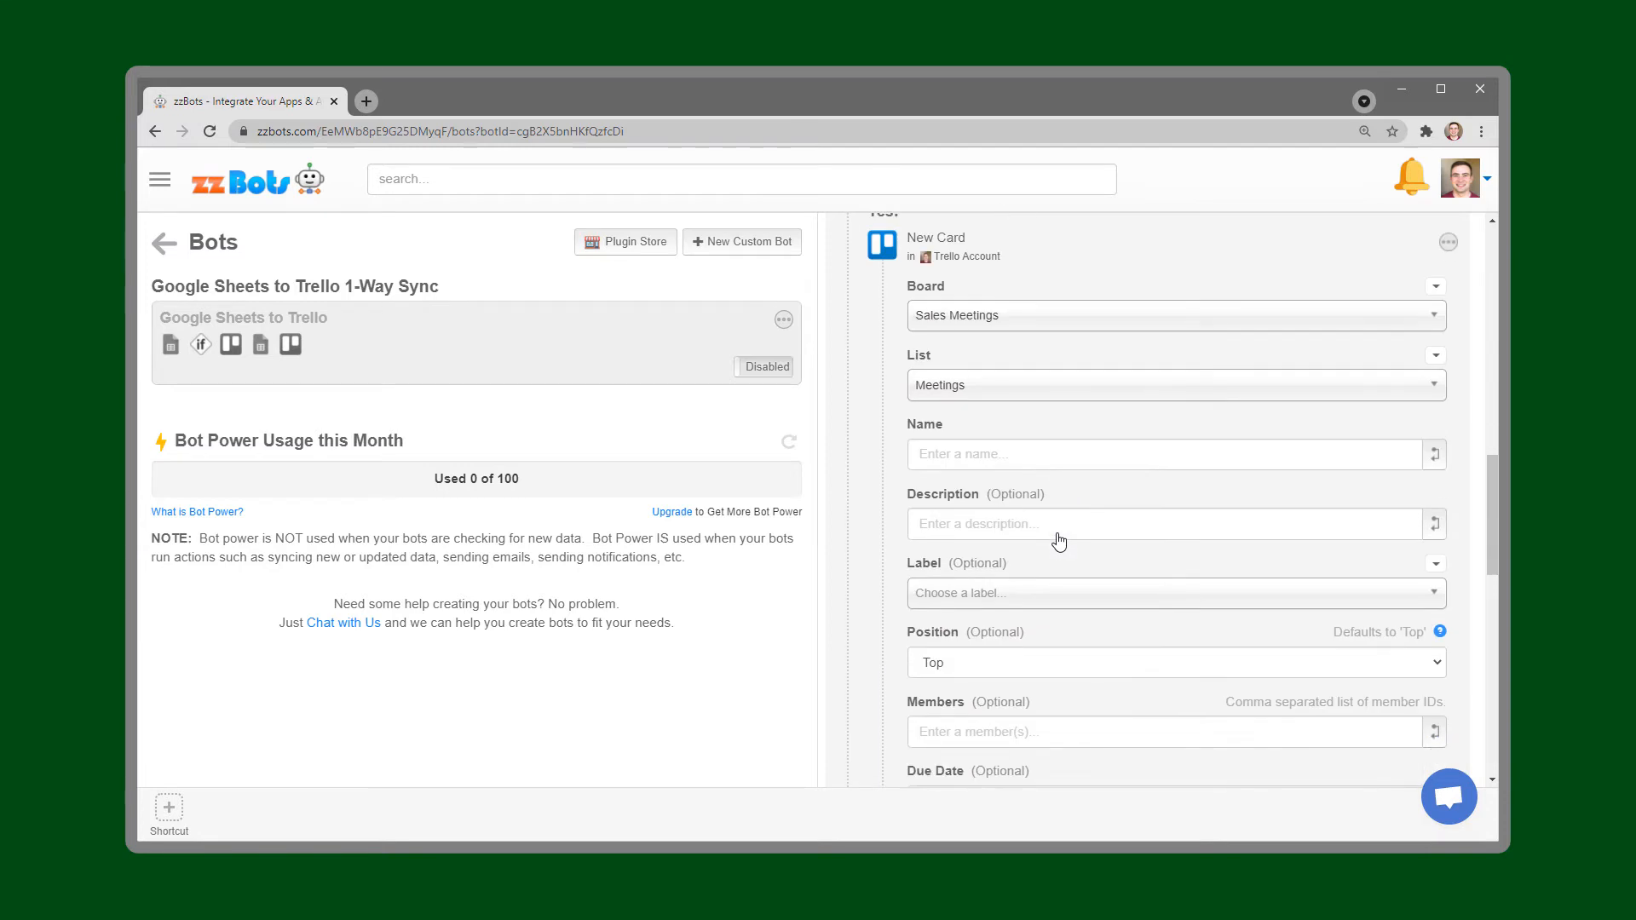
click(1197, 452)
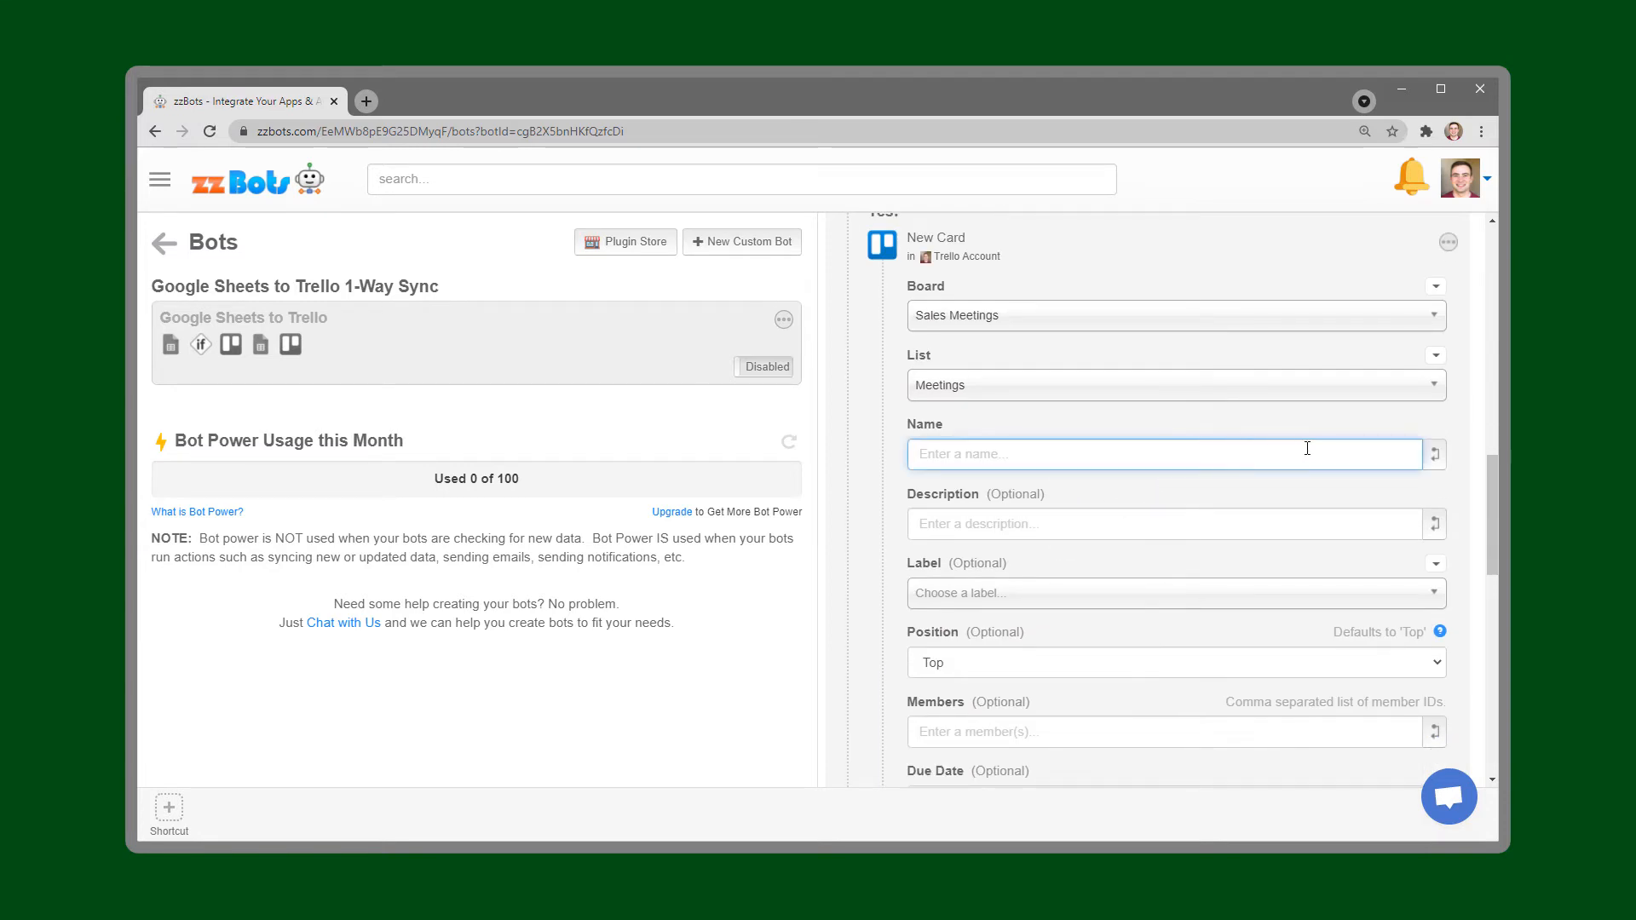
click(1436, 456)
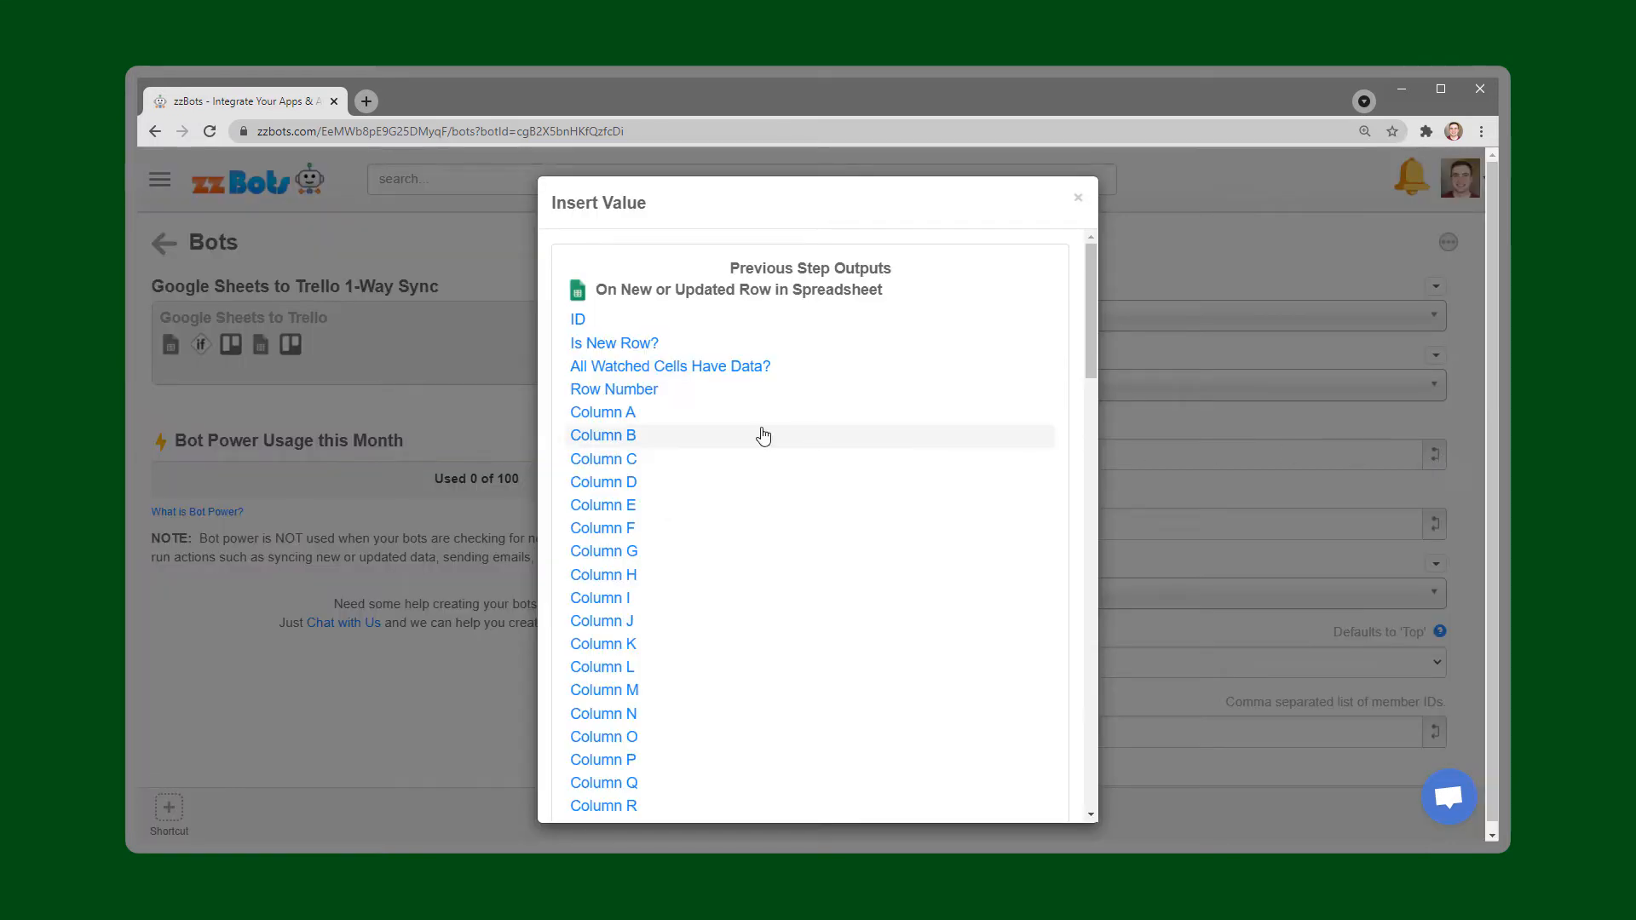
click(624, 443)
click(1282, 526)
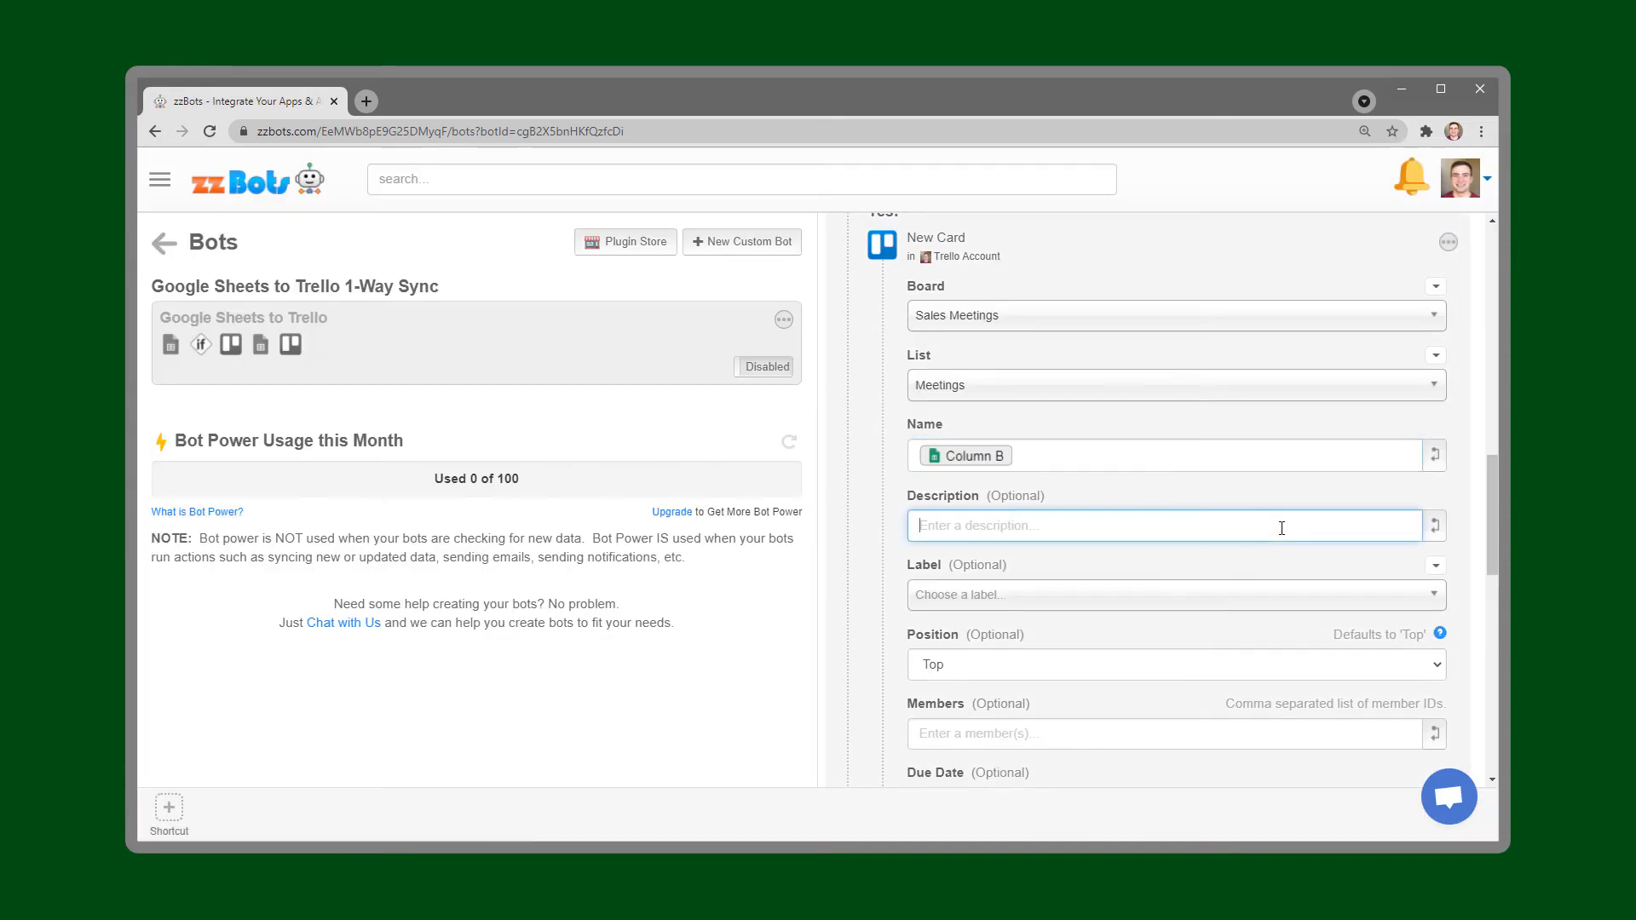
click(1445, 535)
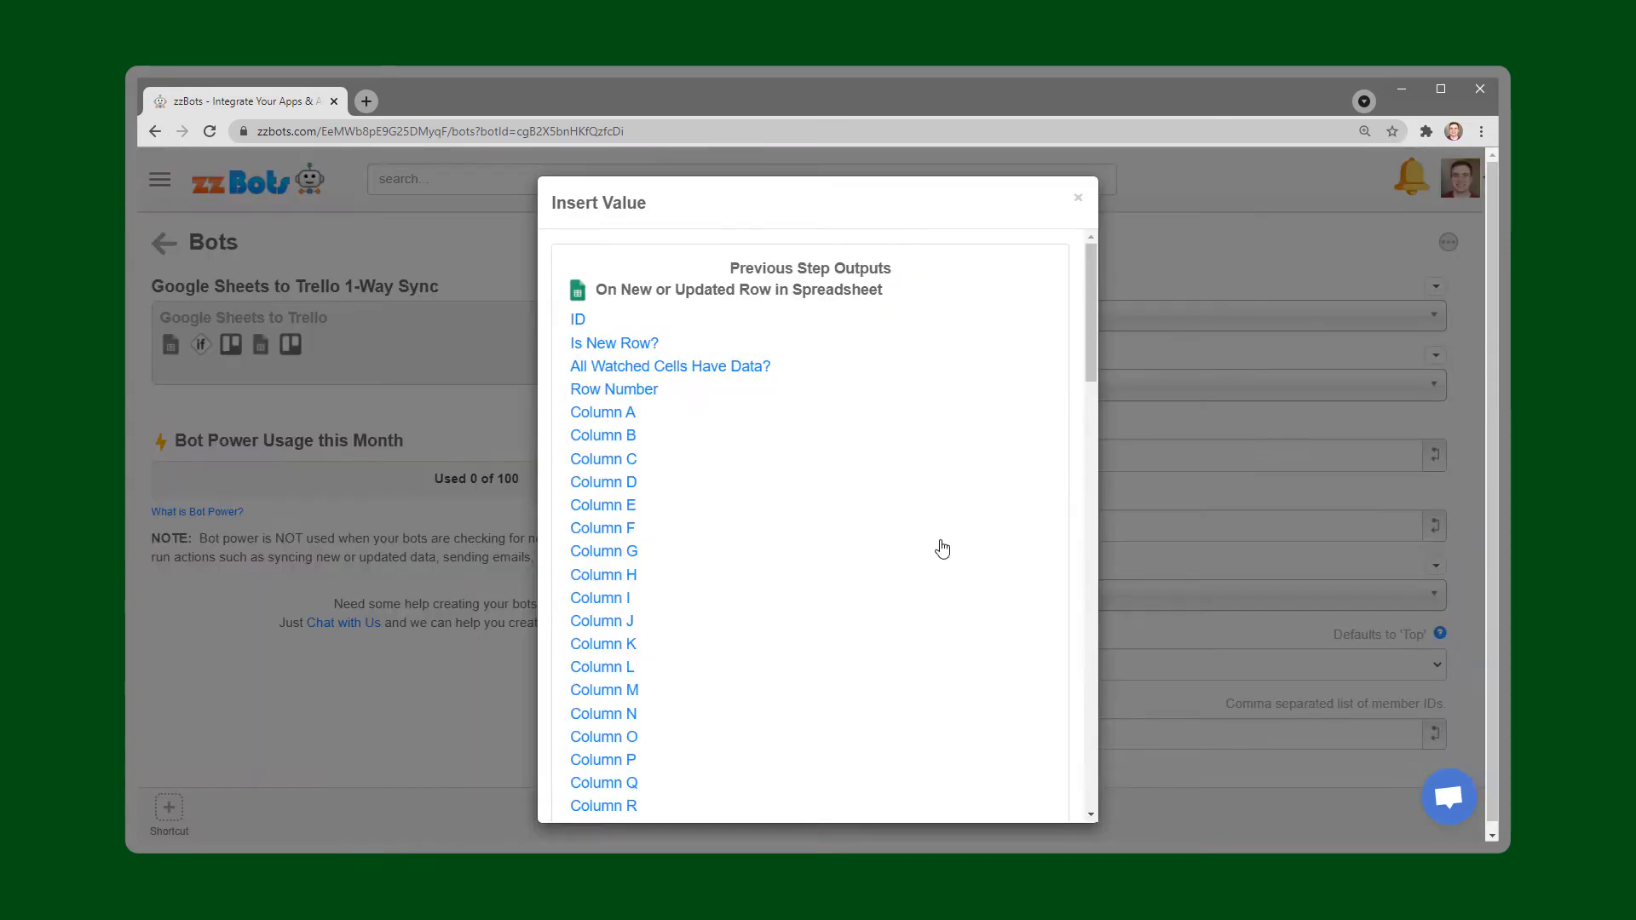
click(615, 463)
Map the new Trello card's due date to the trigger's Column D output.
scroll(1004, 522, down, 2)
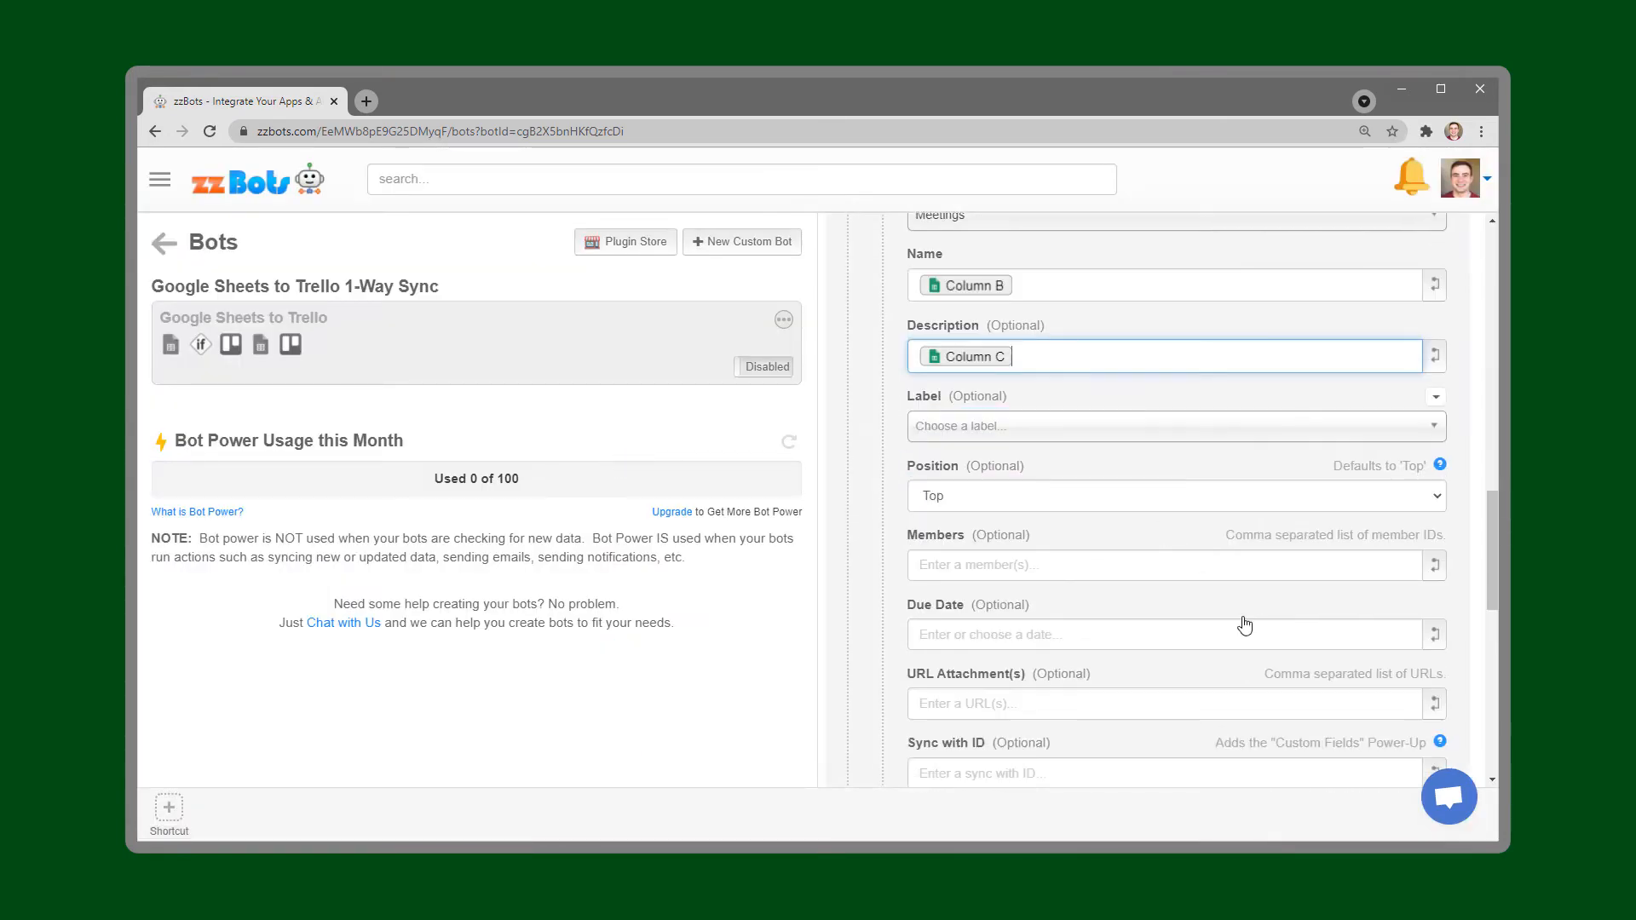
click(1268, 635)
click(1436, 635)
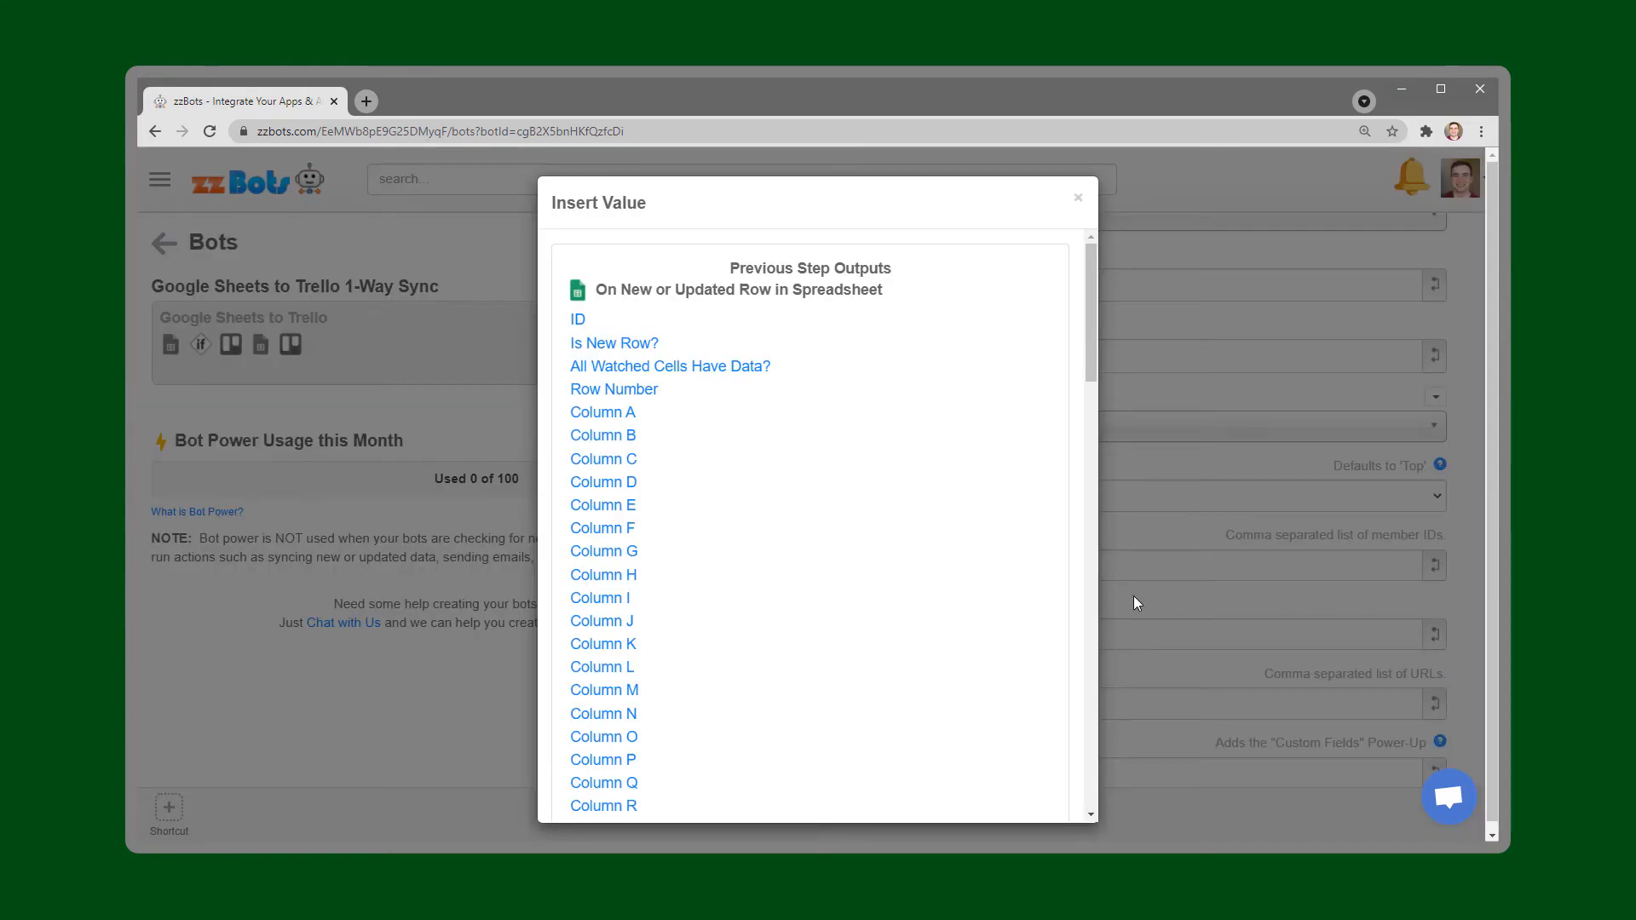
click(613, 483)
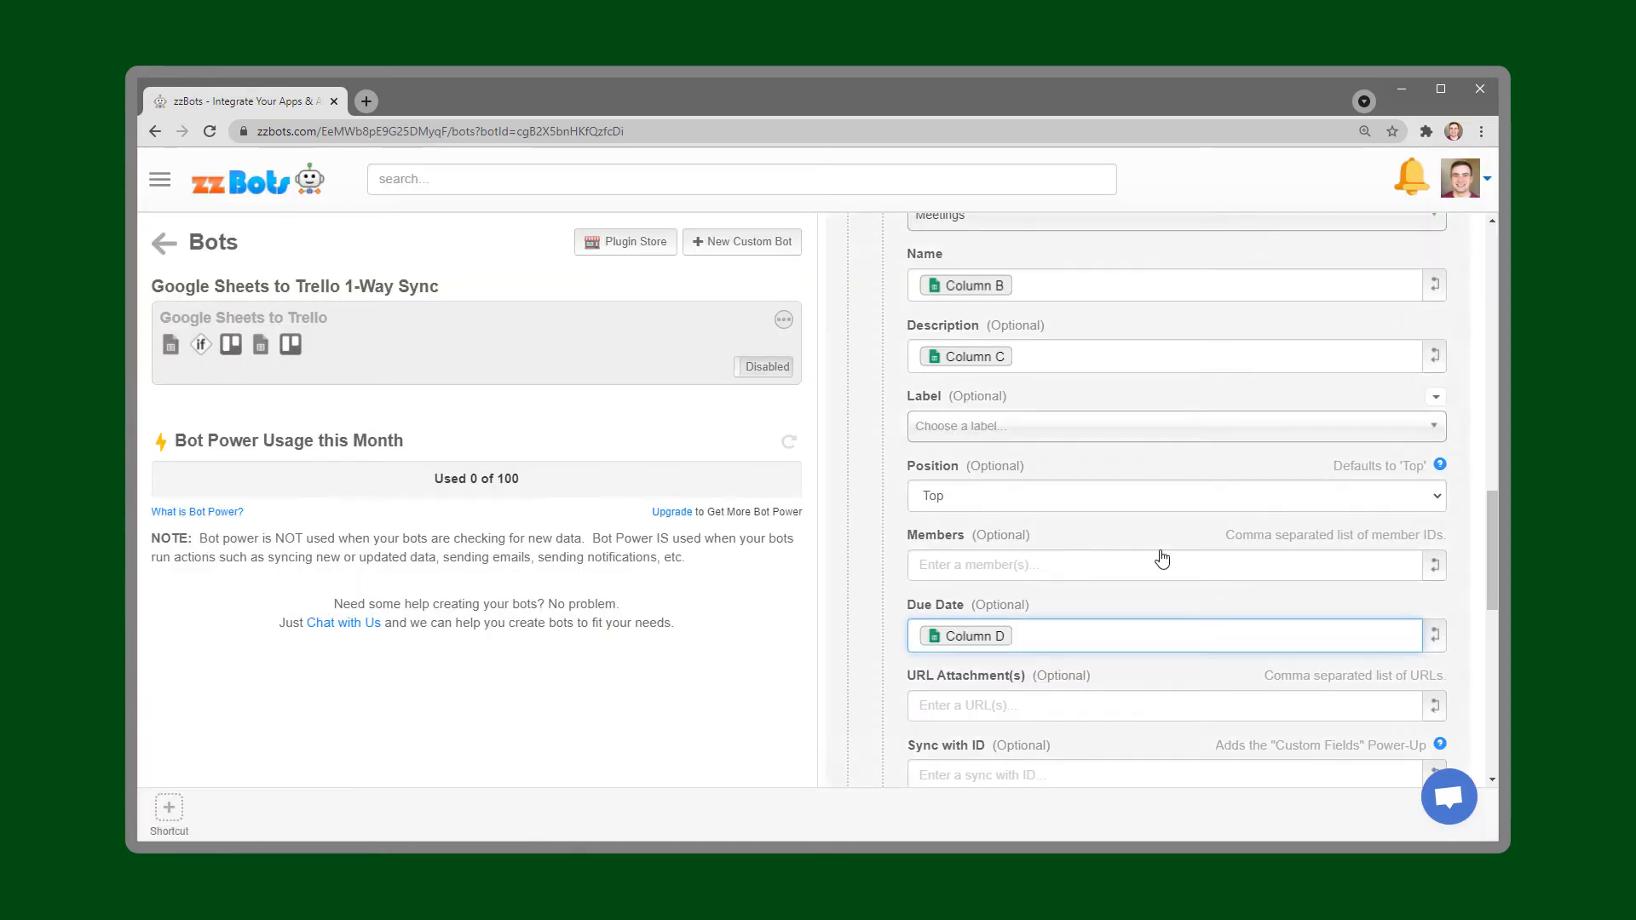
In the Yes branch's Update Row in Spreadsheet step, choose the Sales Meetings spreadsheet and the Meeting Details worksheet.
scroll(1214, 554, down, 4)
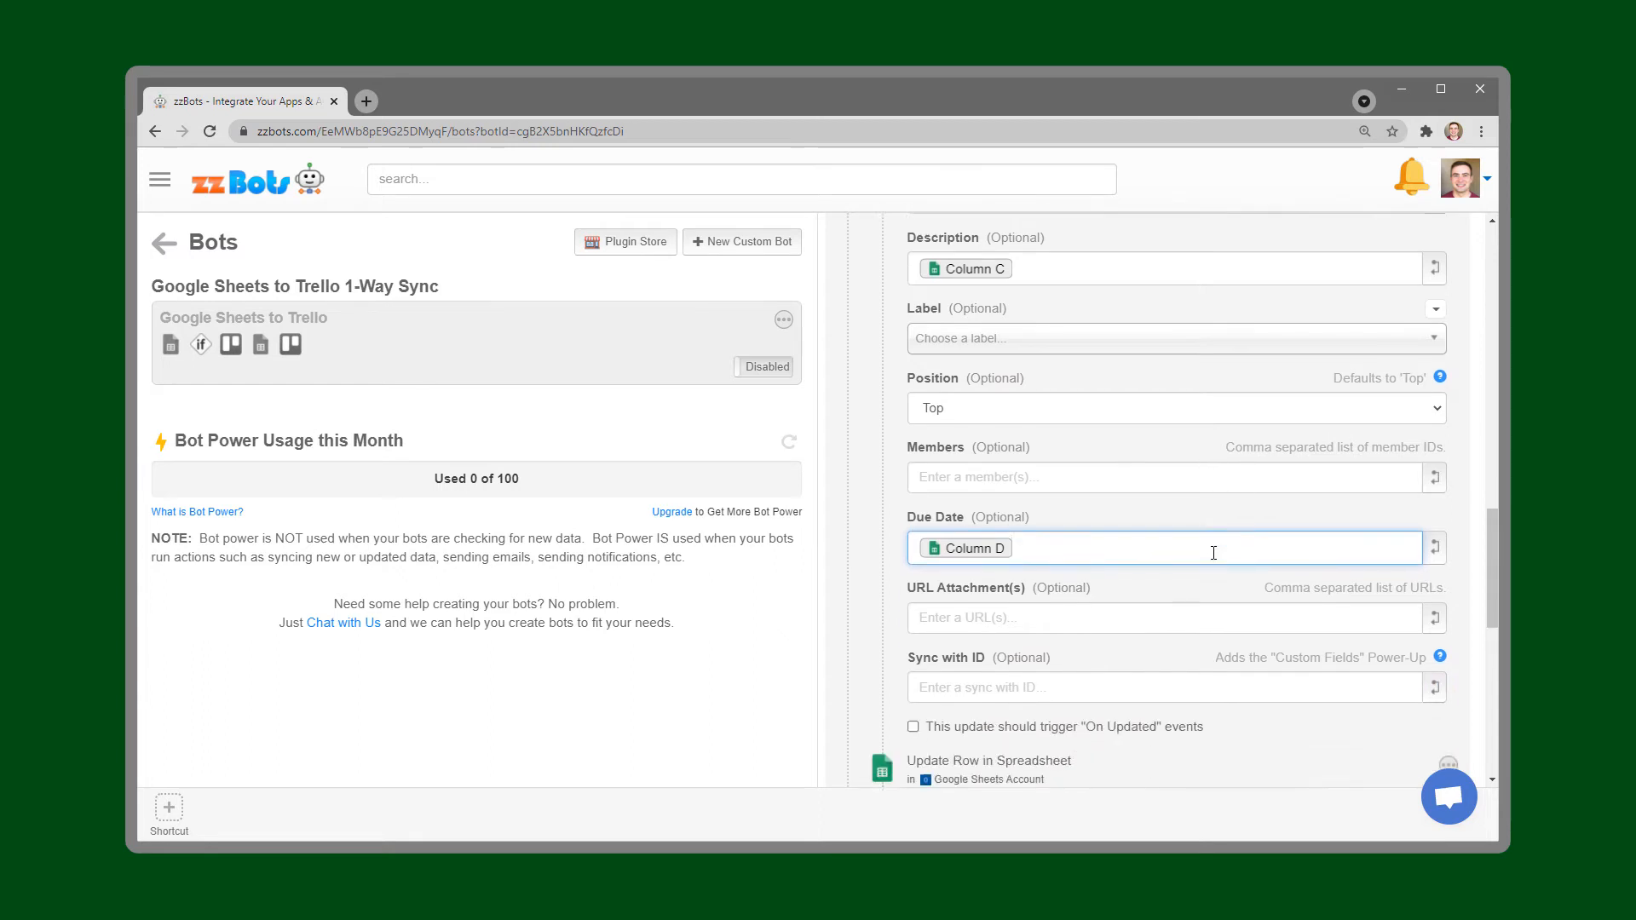
click(1022, 524)
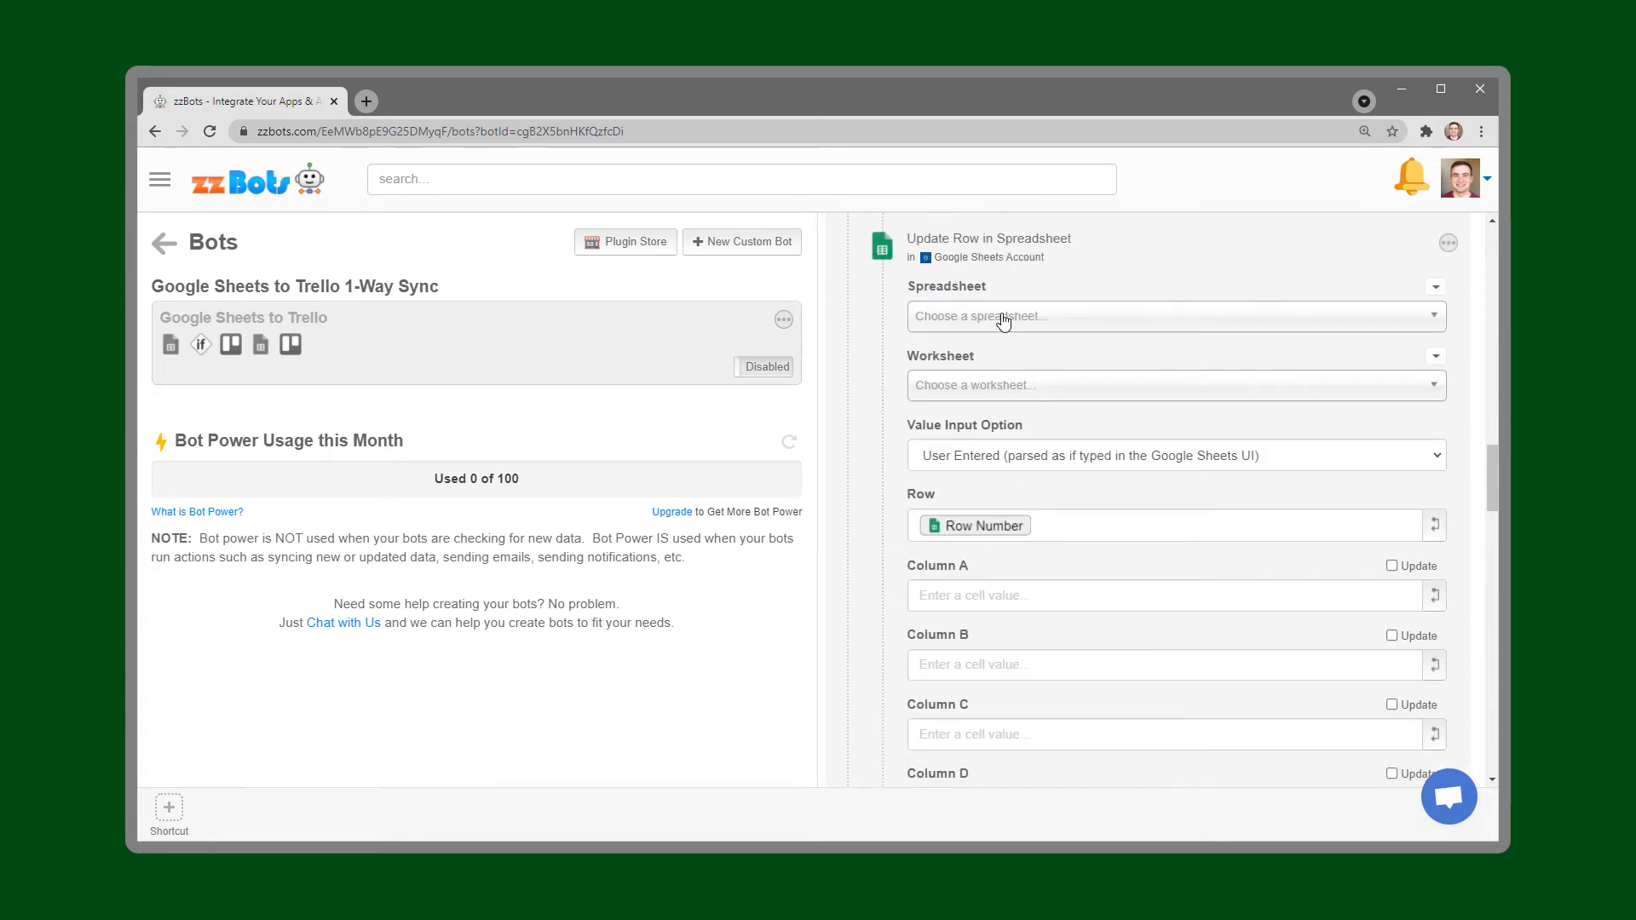
click(1004, 317)
click(1006, 393)
click(1042, 391)
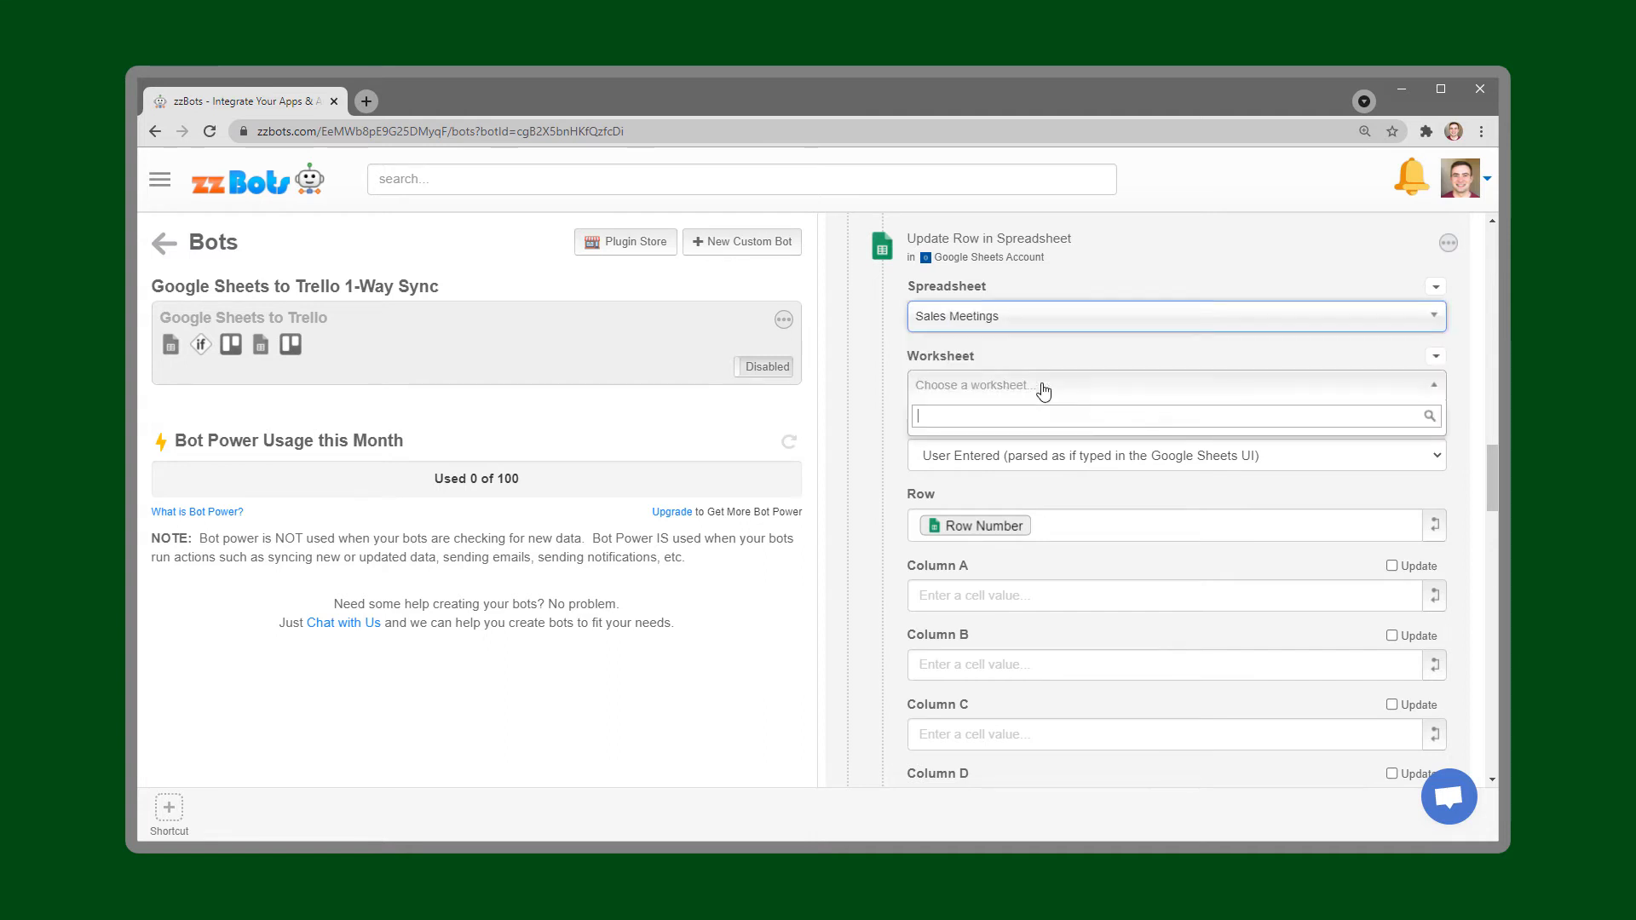
click(1034, 442)
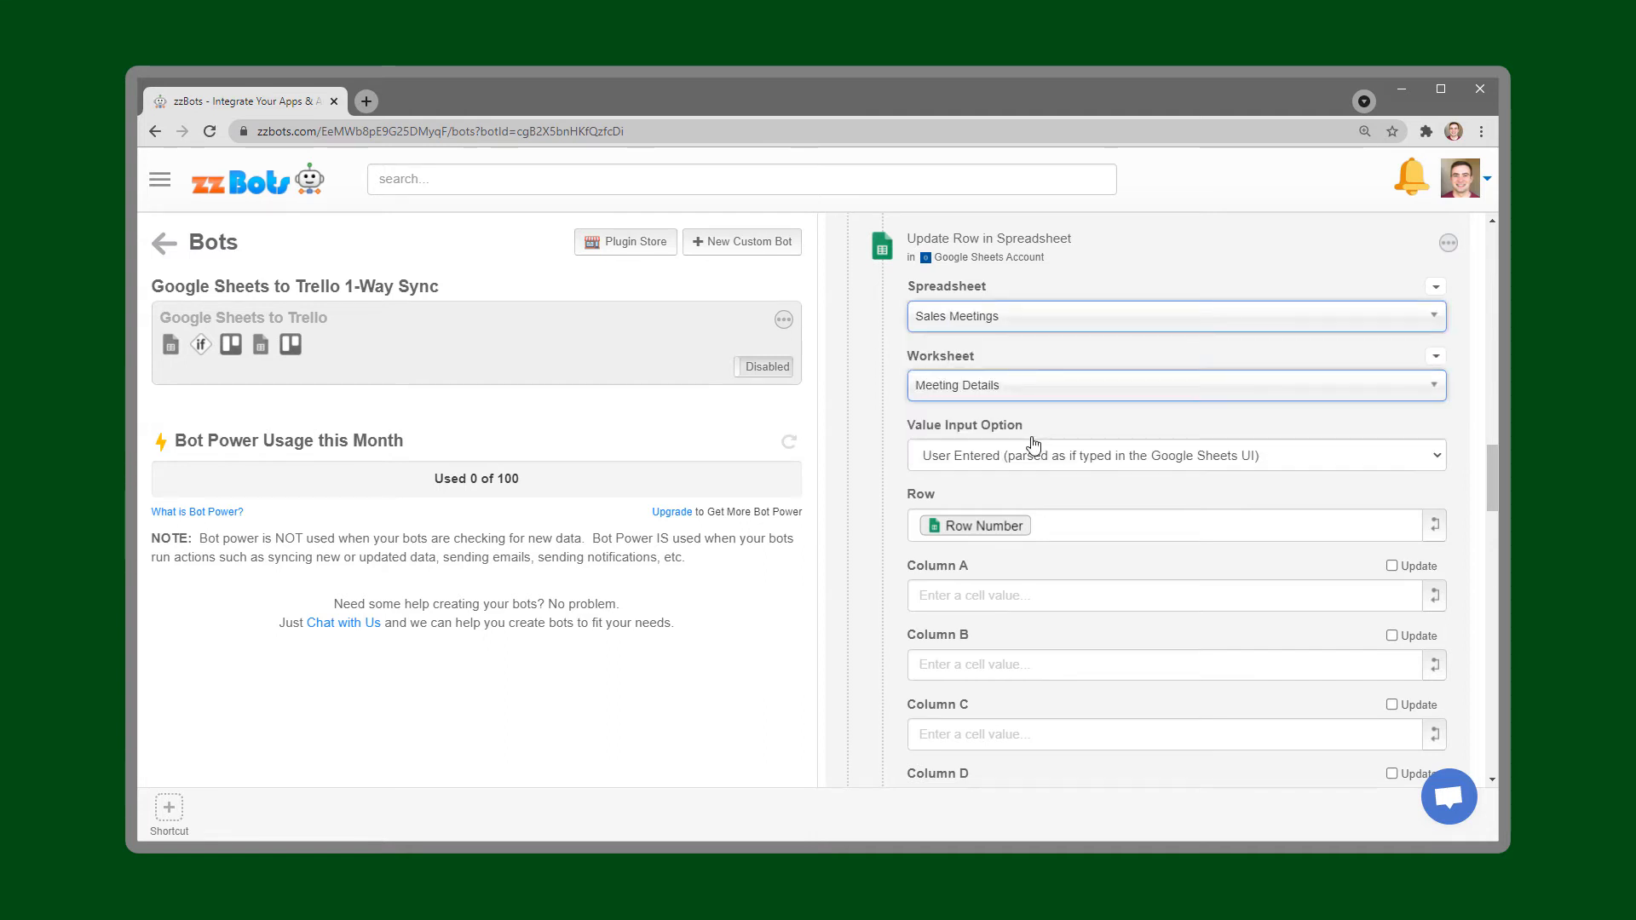
Map Column E of the Update Row in Spreadsheet step to the ID output of the New Card step.
scroll(1034, 442, down, 2)
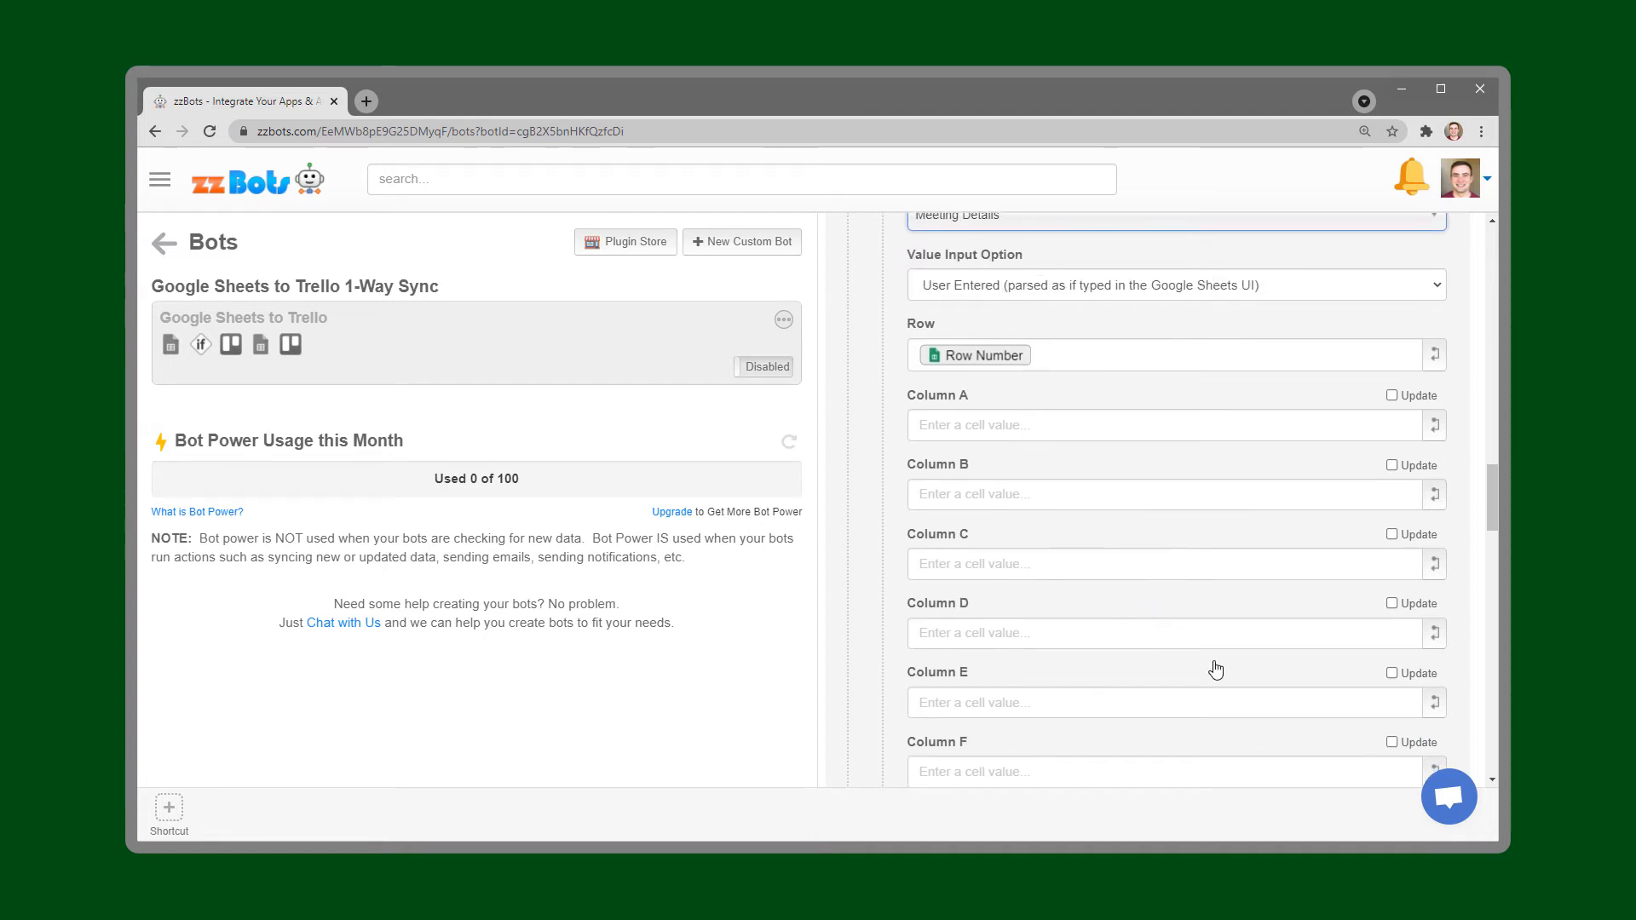
click(1240, 692)
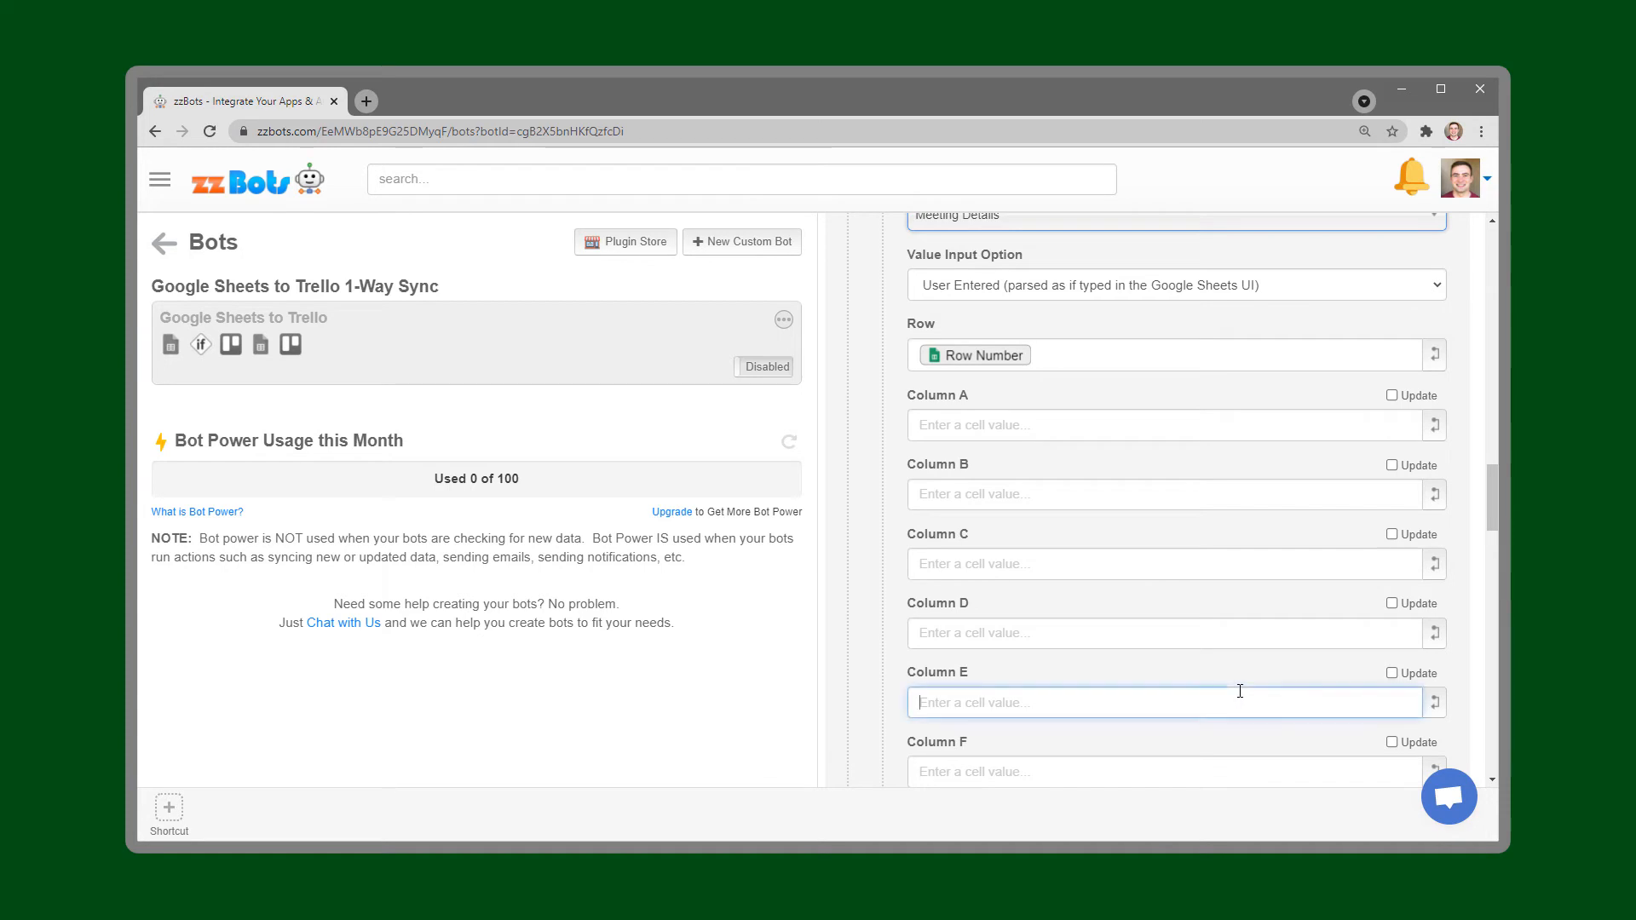
click(1436, 702)
scroll(846, 563, down, 6)
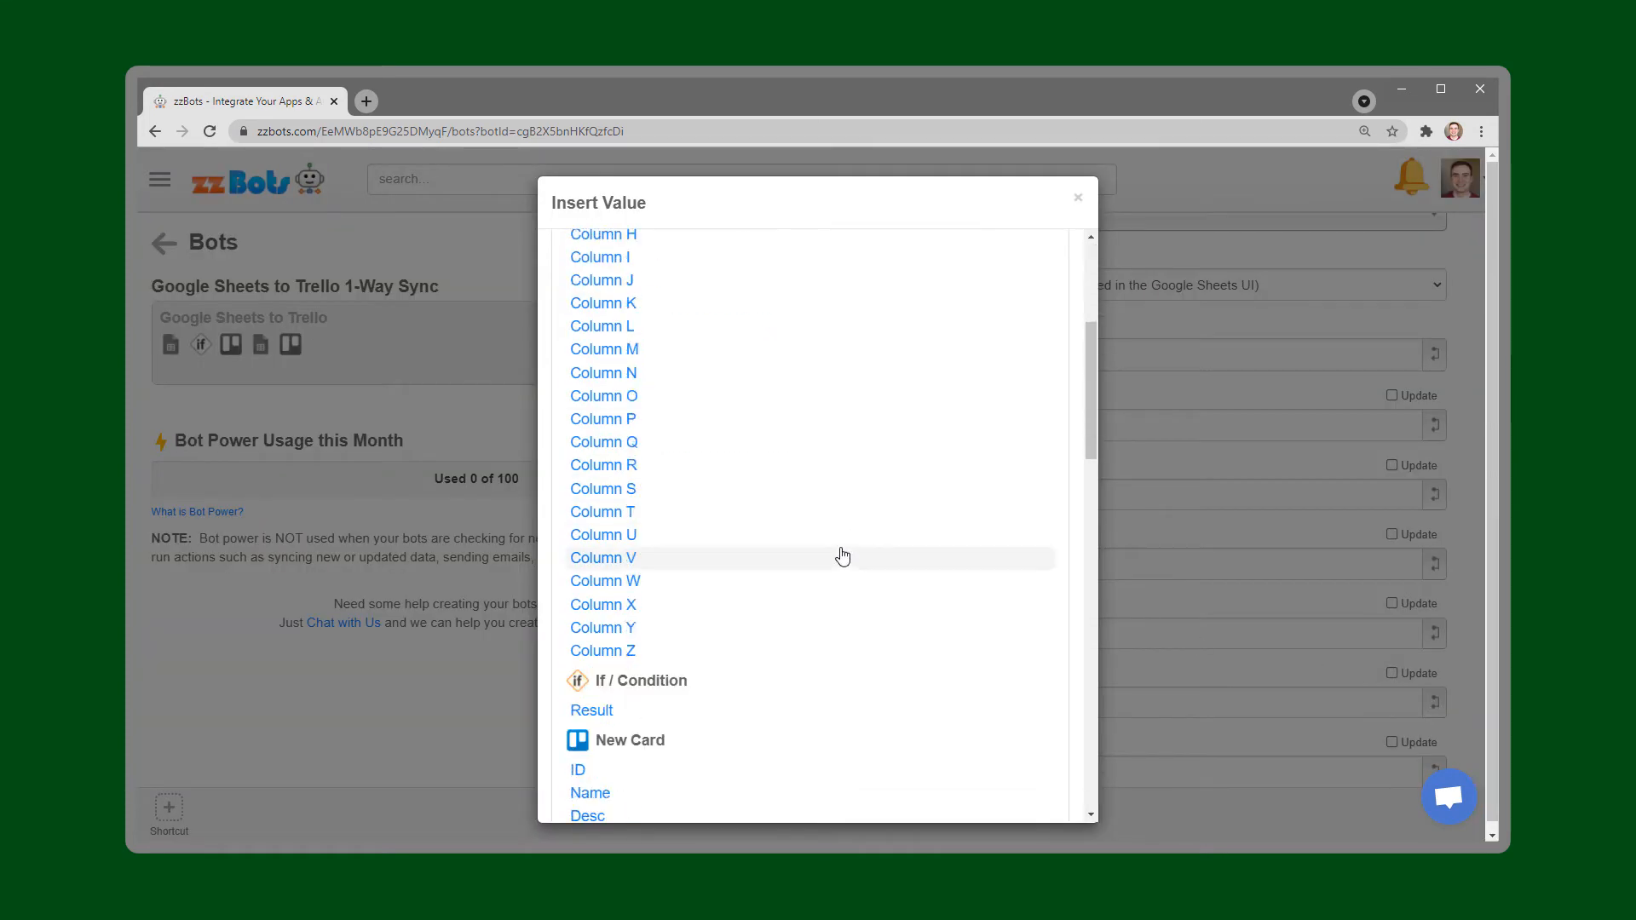
click(577, 606)
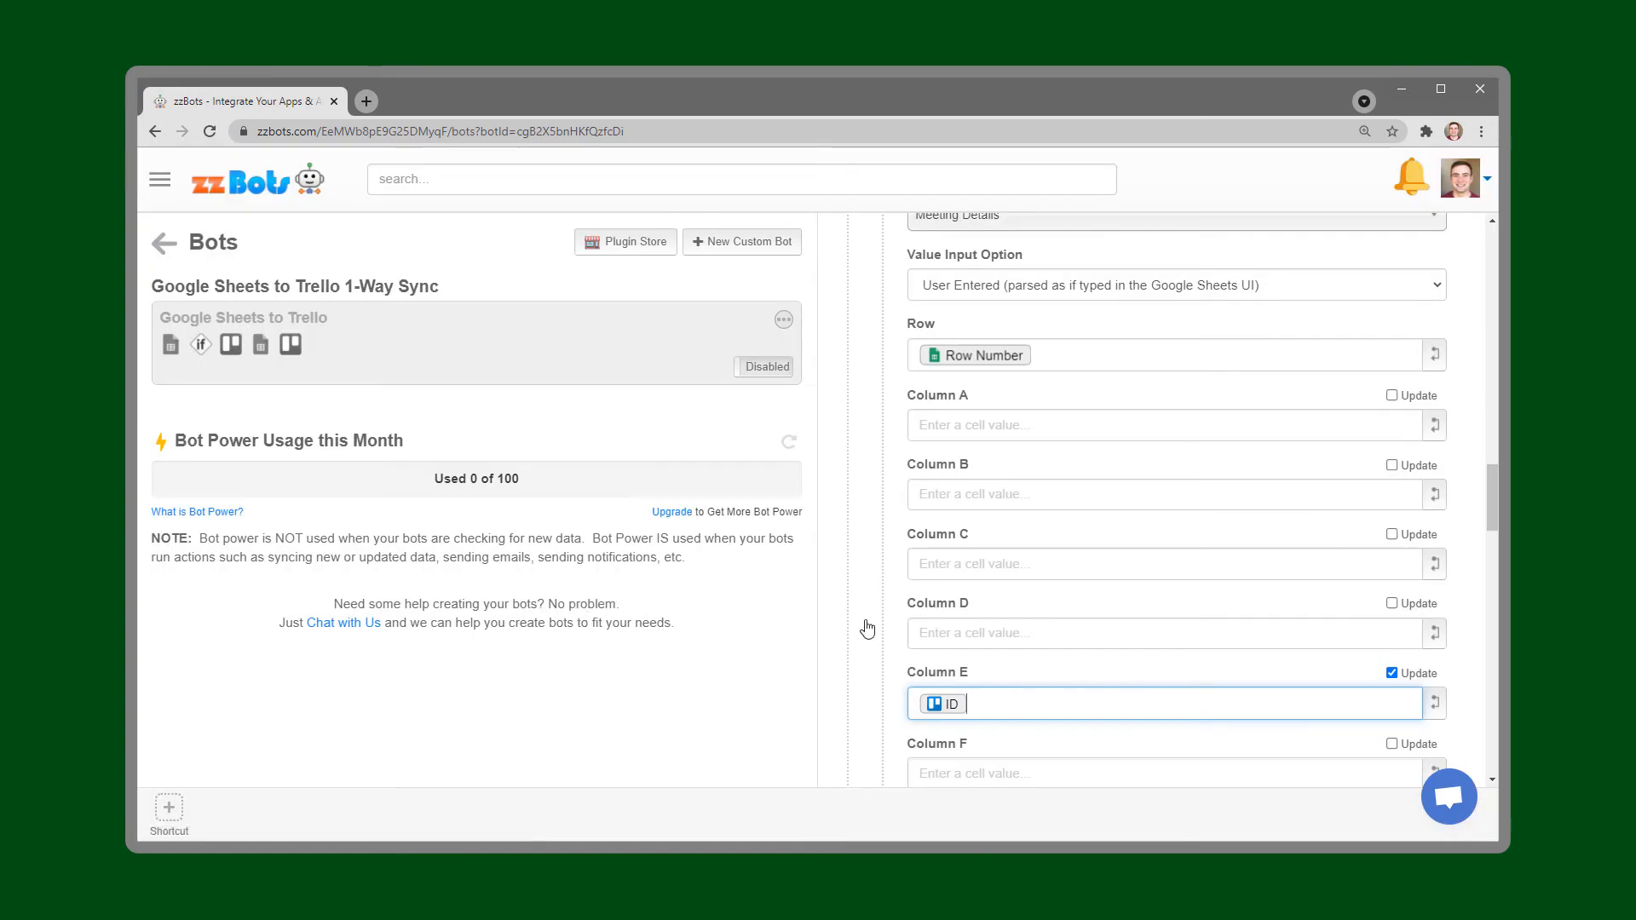
In the No branch's Update Card step, switch the Card field to text mode and map it to the trigger's Column E.
scroll(1143, 628, down, 15)
scroll(1143, 630, down, 2)
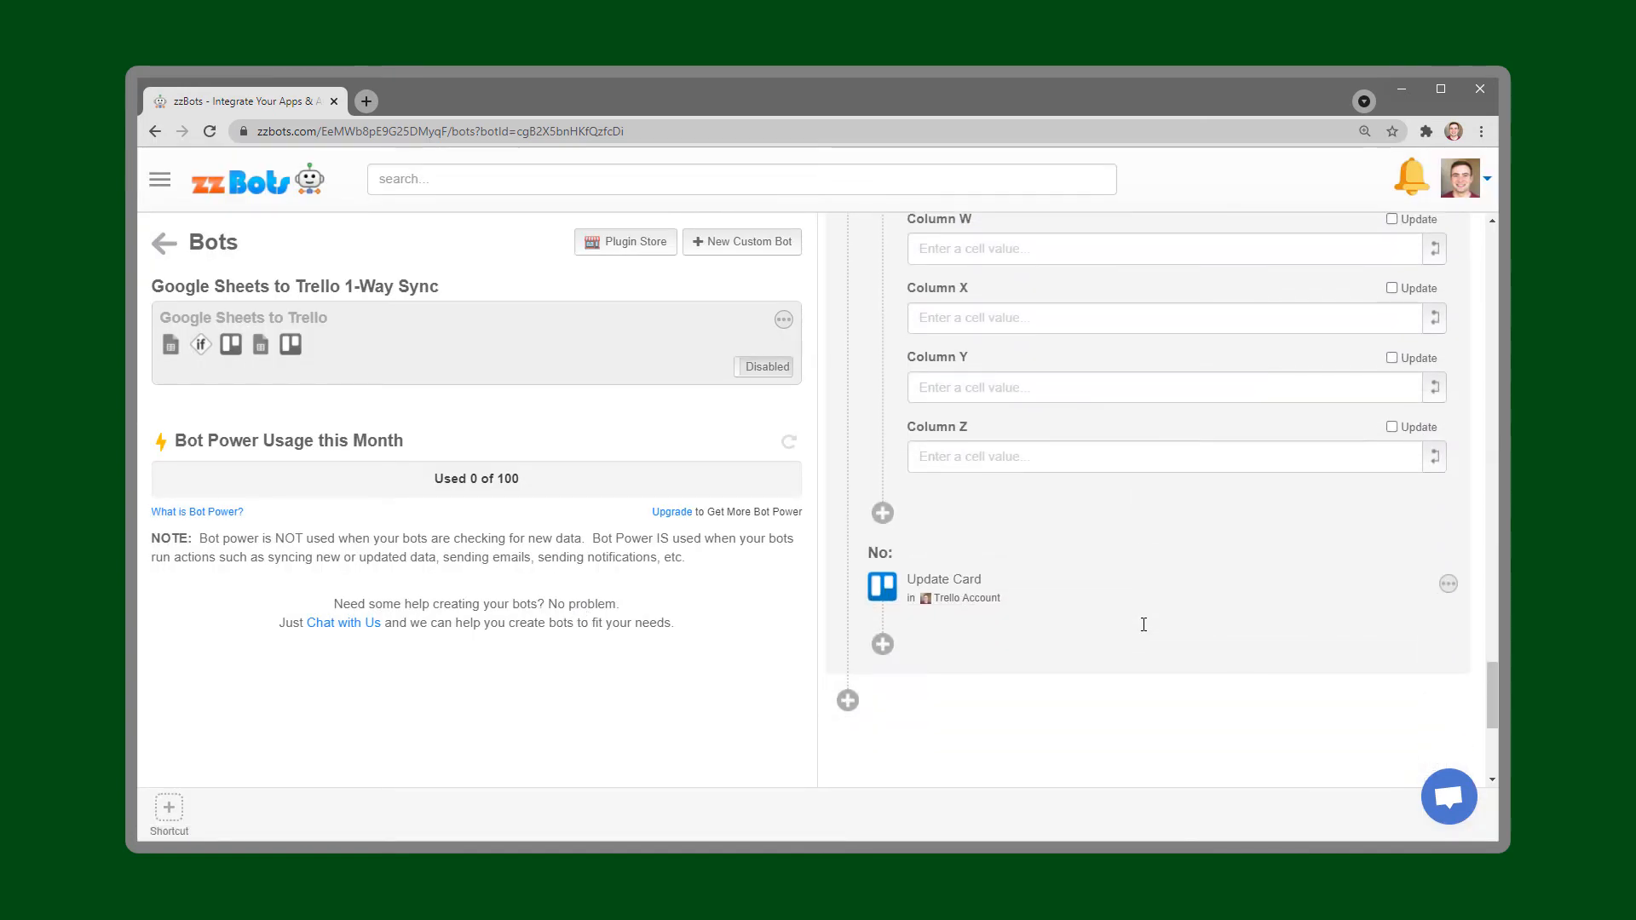
click(971, 602)
scroll(977, 602, down, 2)
scroll(976, 602, down, 2)
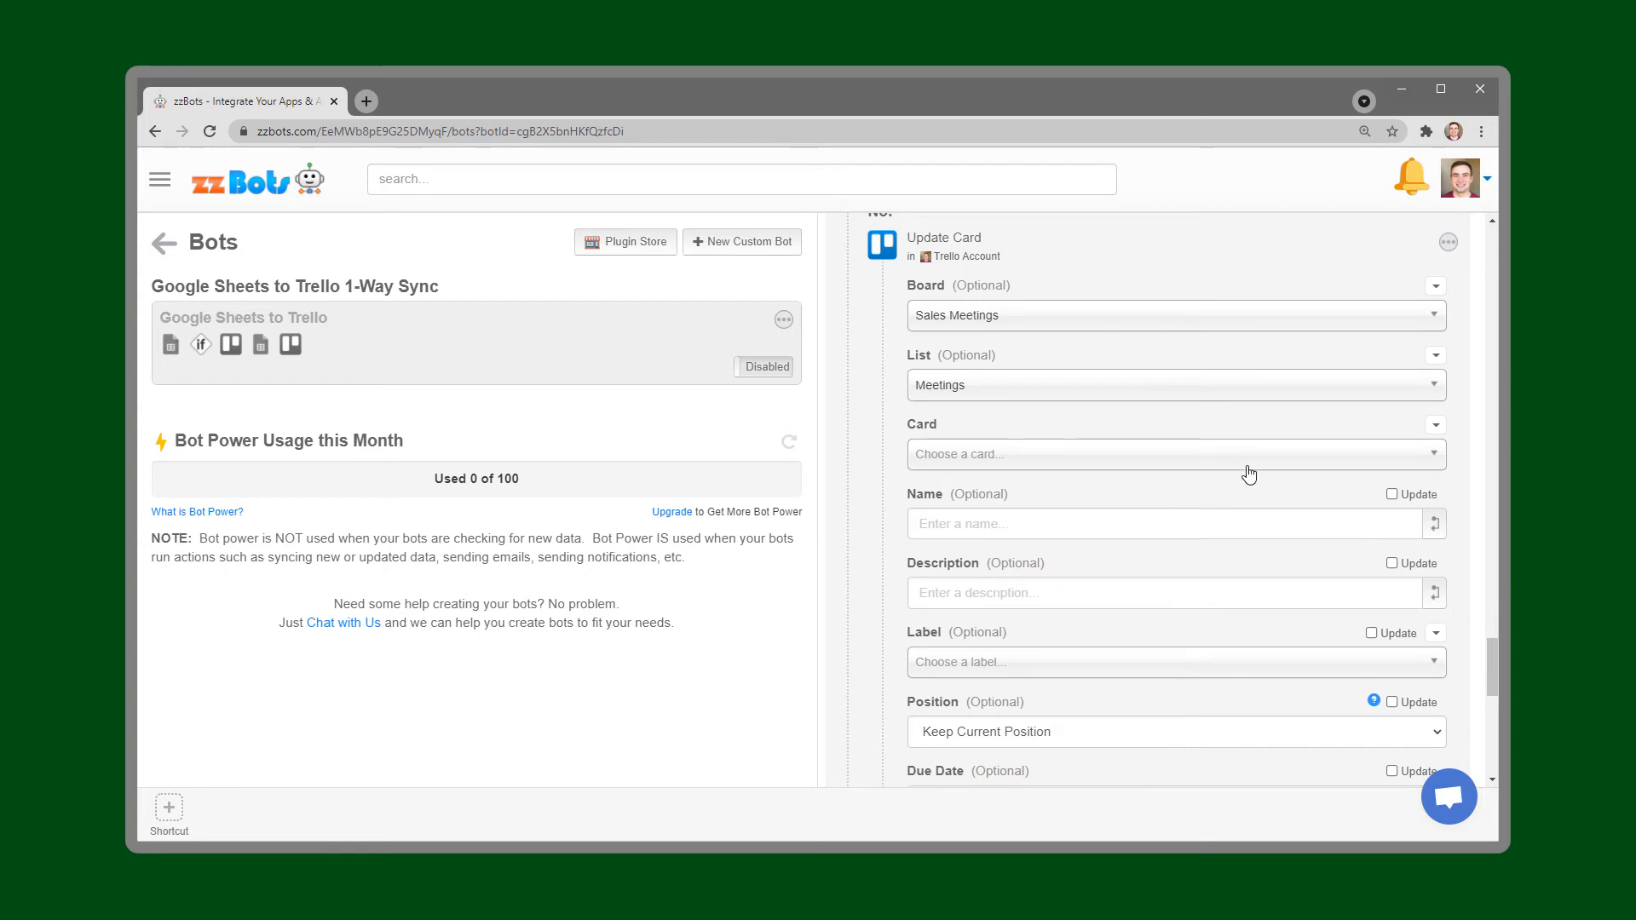
click(1435, 424)
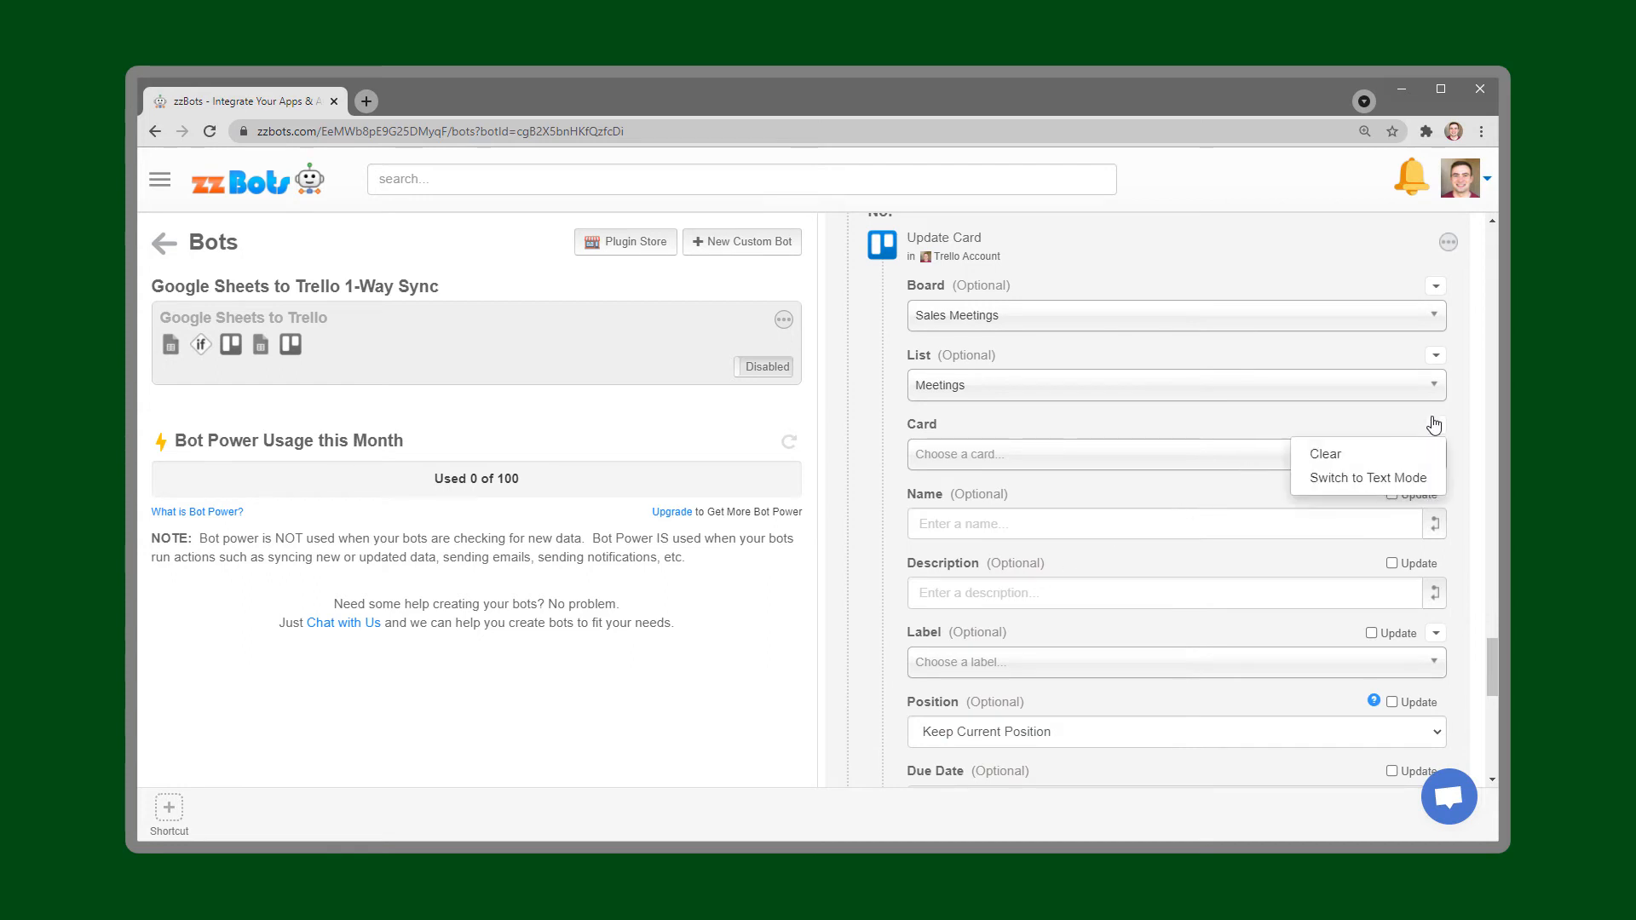
click(1419, 478)
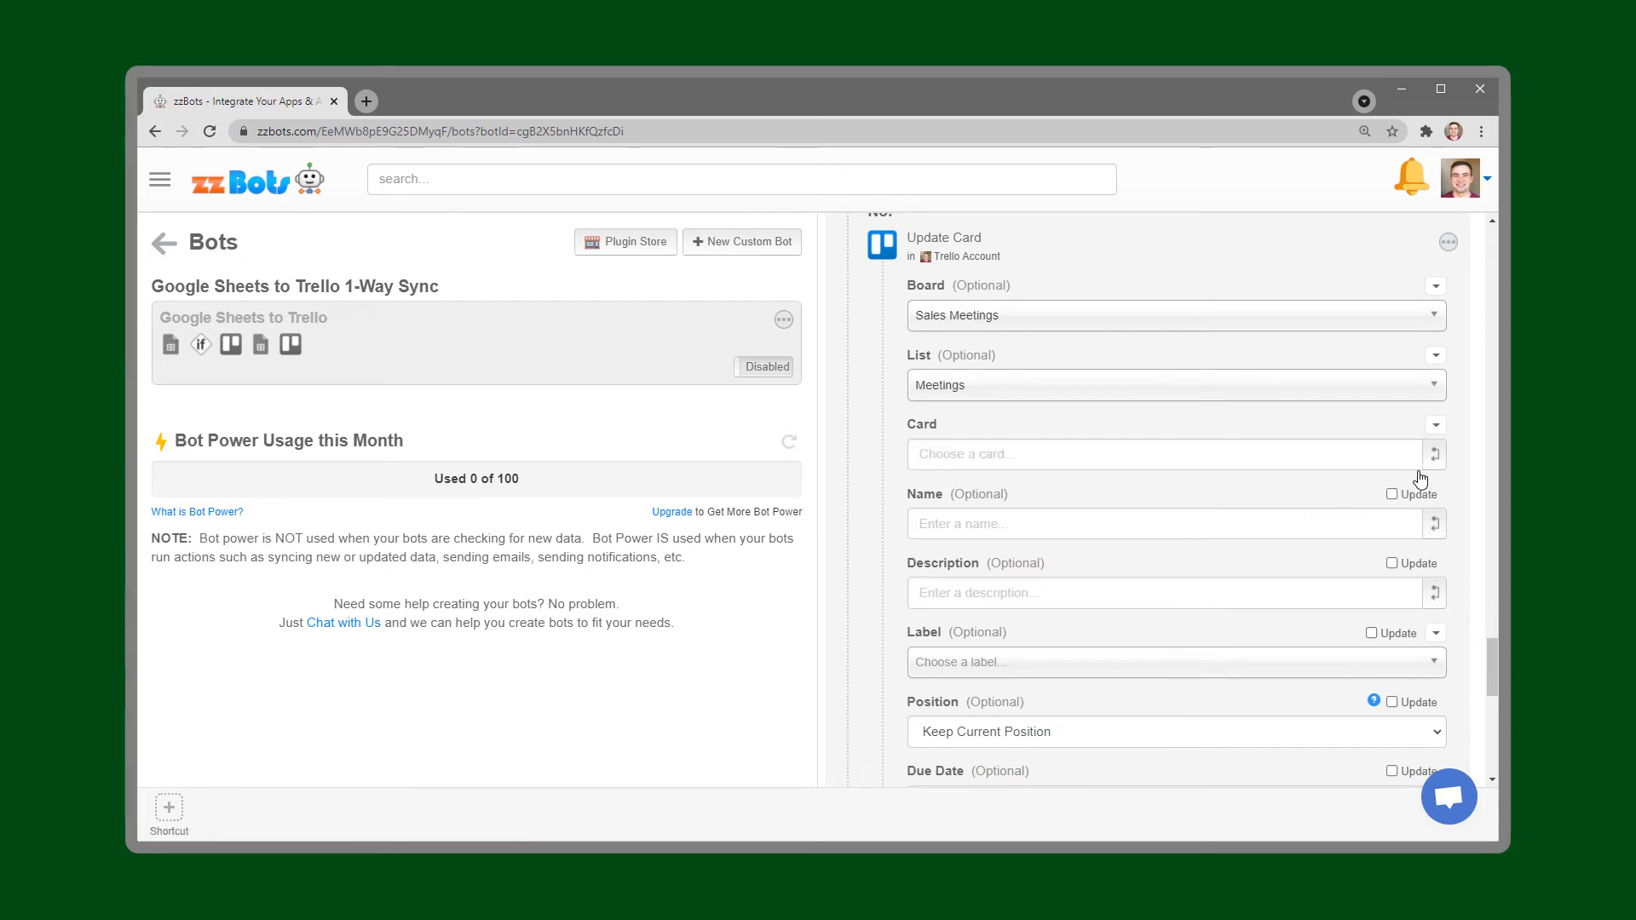
click(1437, 456)
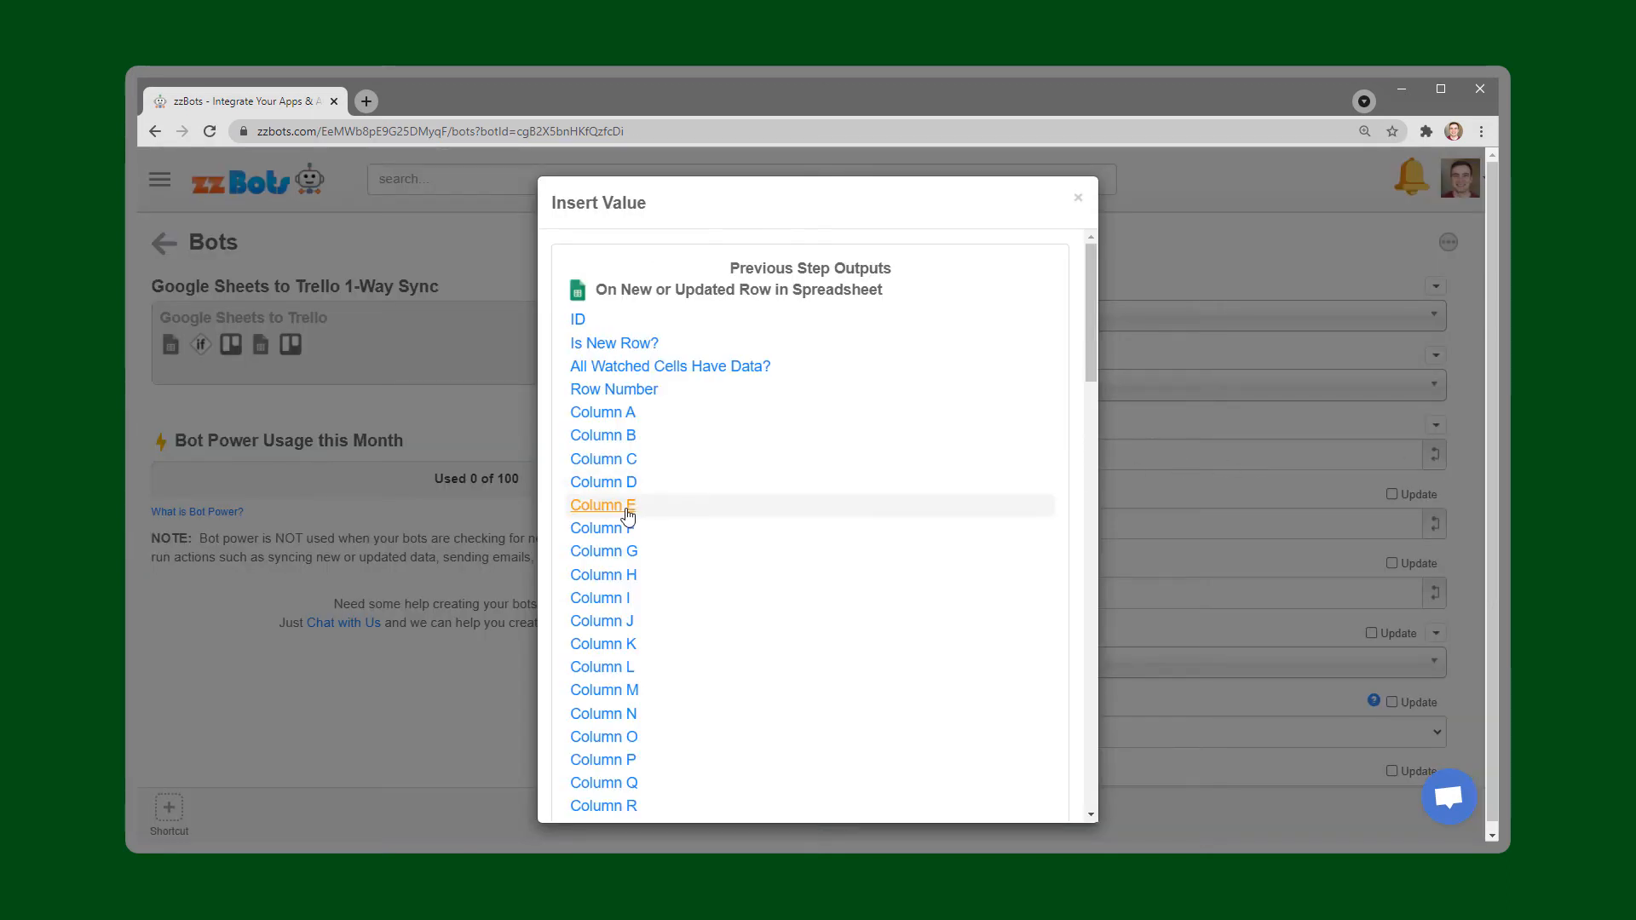
click(623, 511)
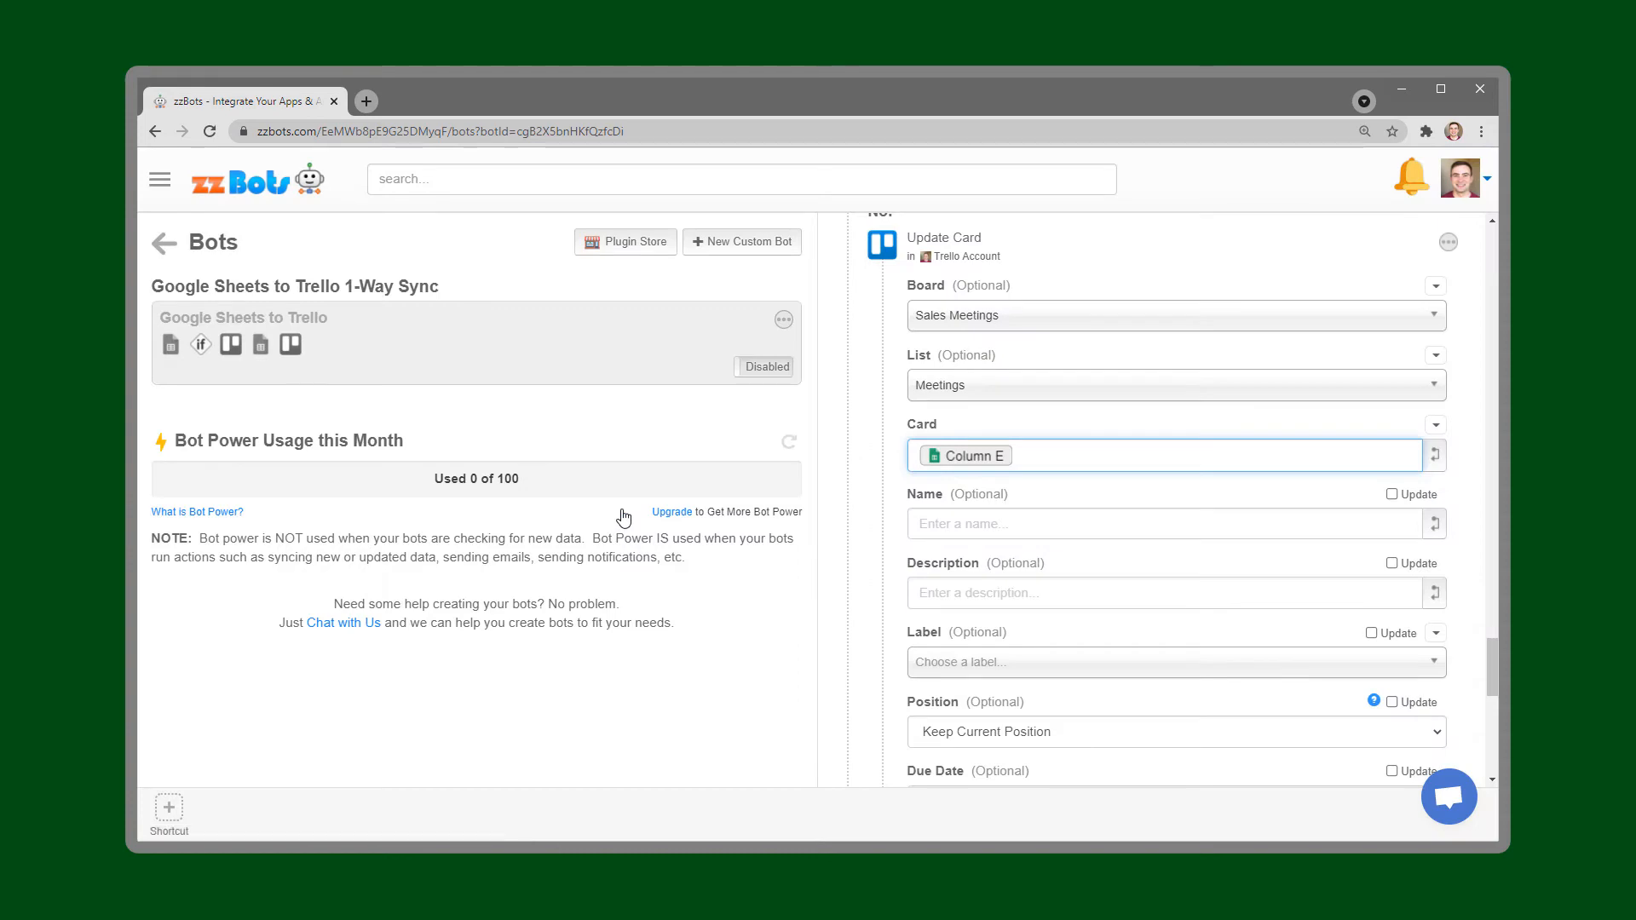
Map the Update Card step's name to the trigger's Column B and its description to Column C.
click(1095, 522)
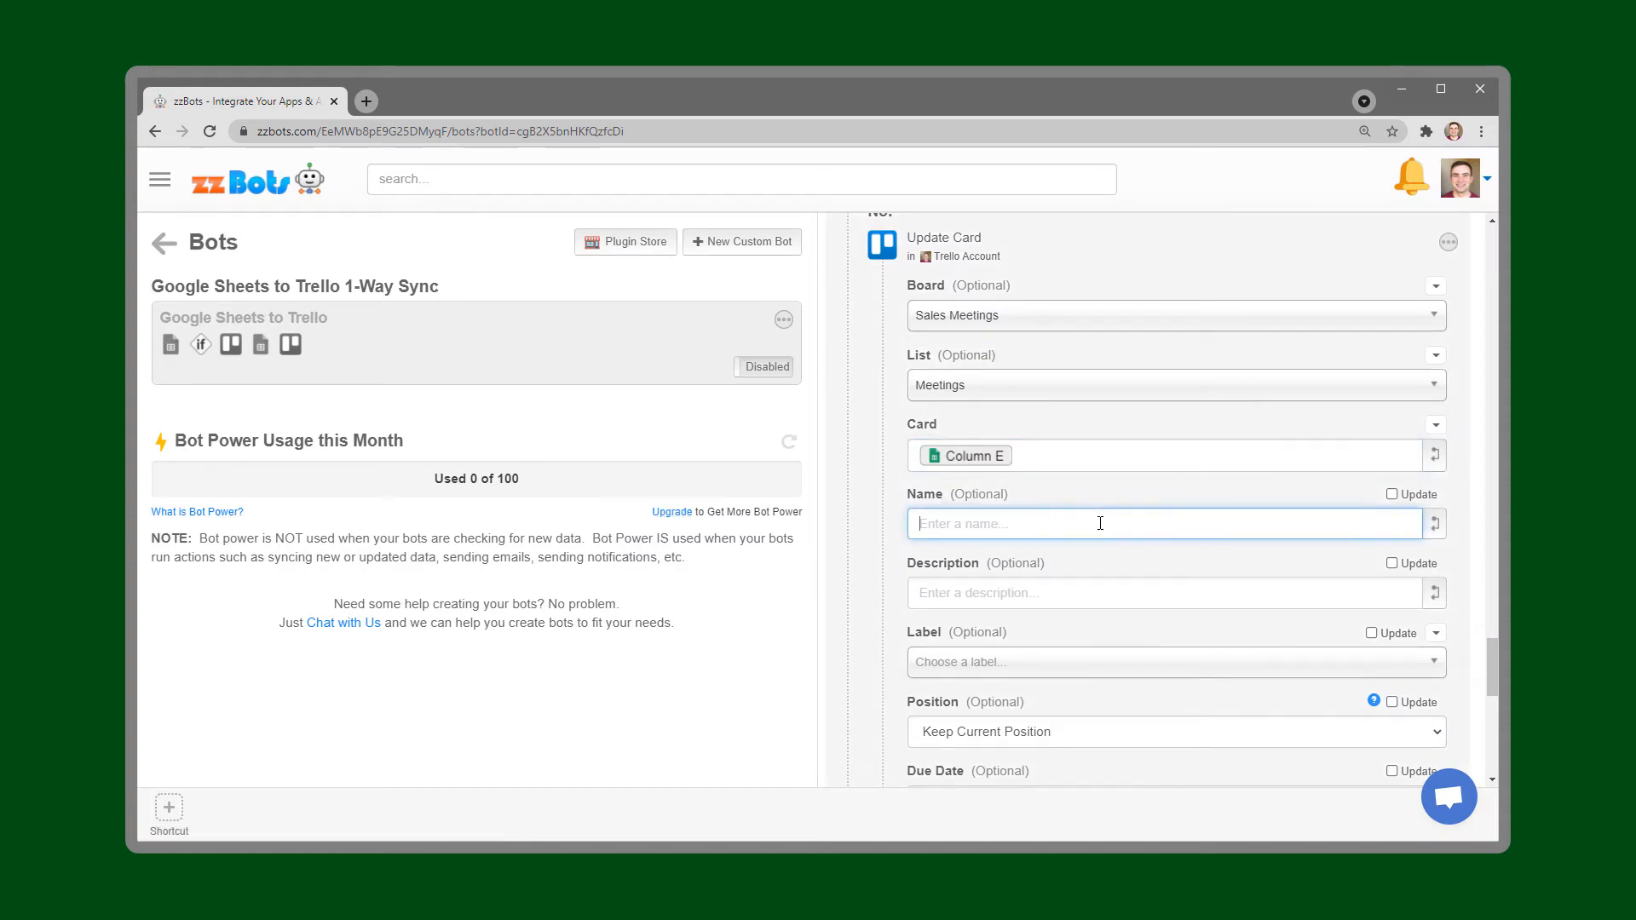
click(1434, 524)
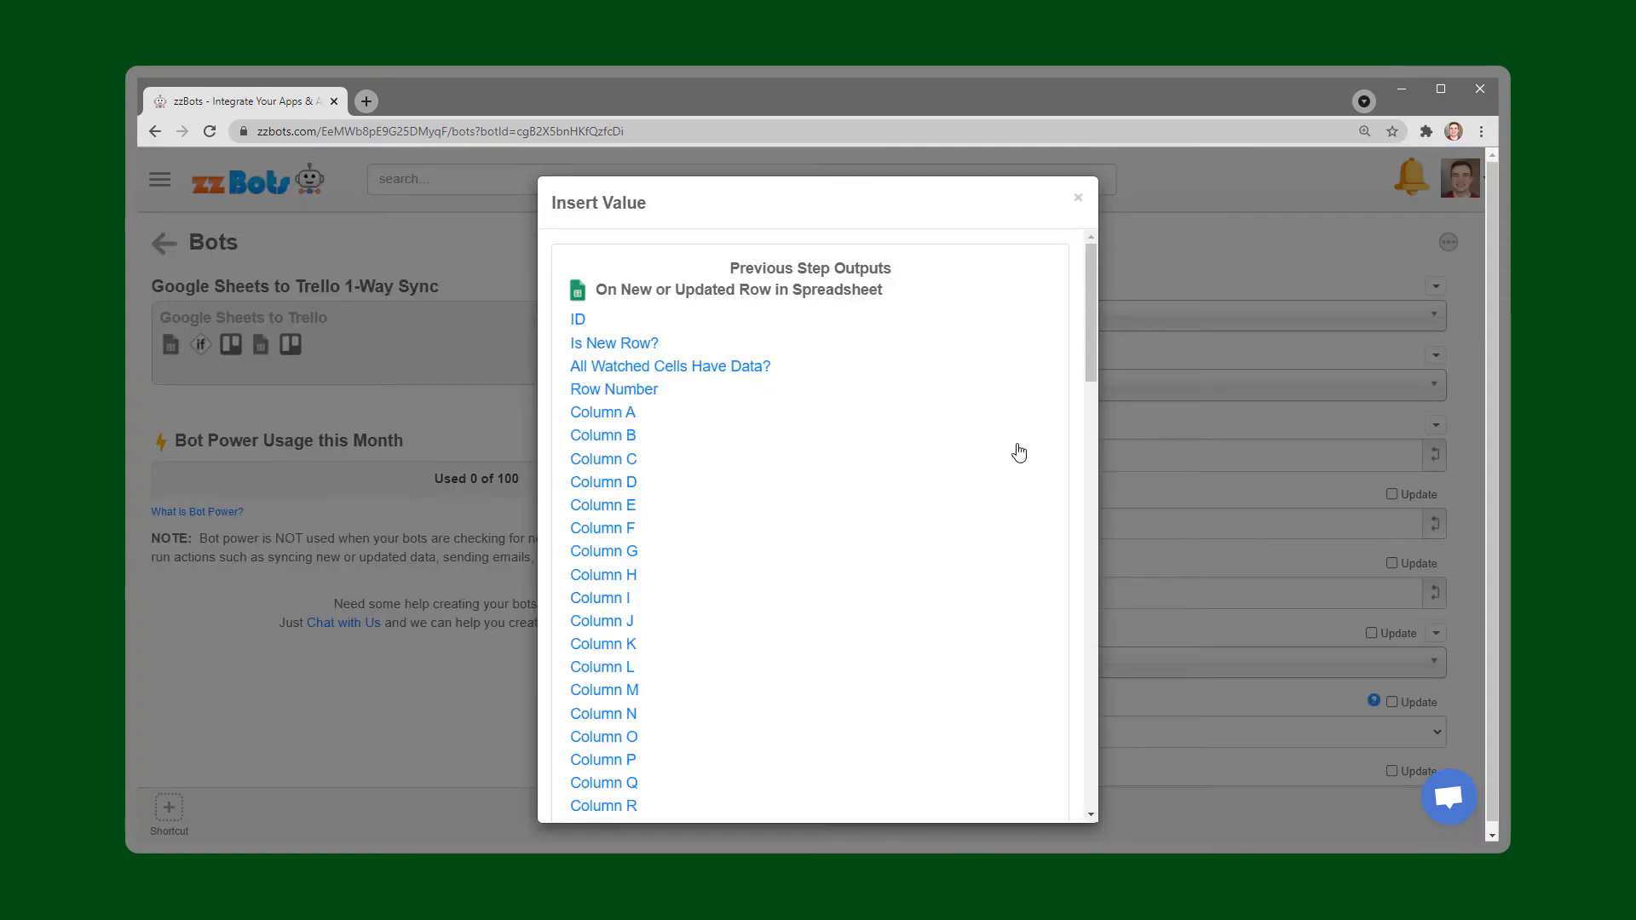
click(609, 447)
click(1347, 594)
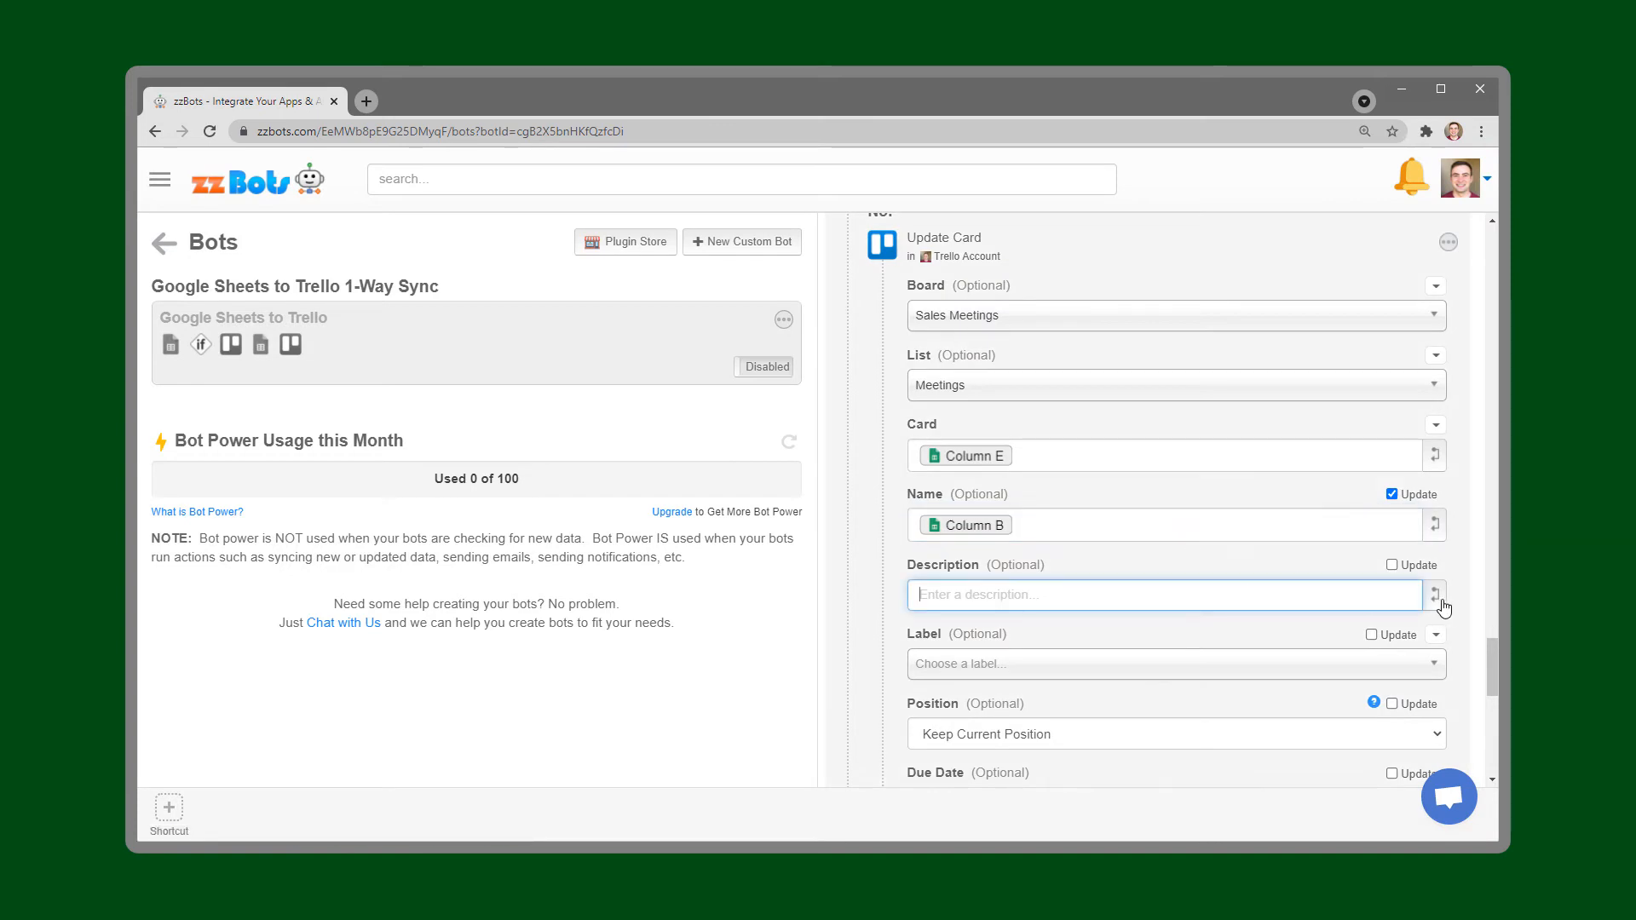
click(1435, 594)
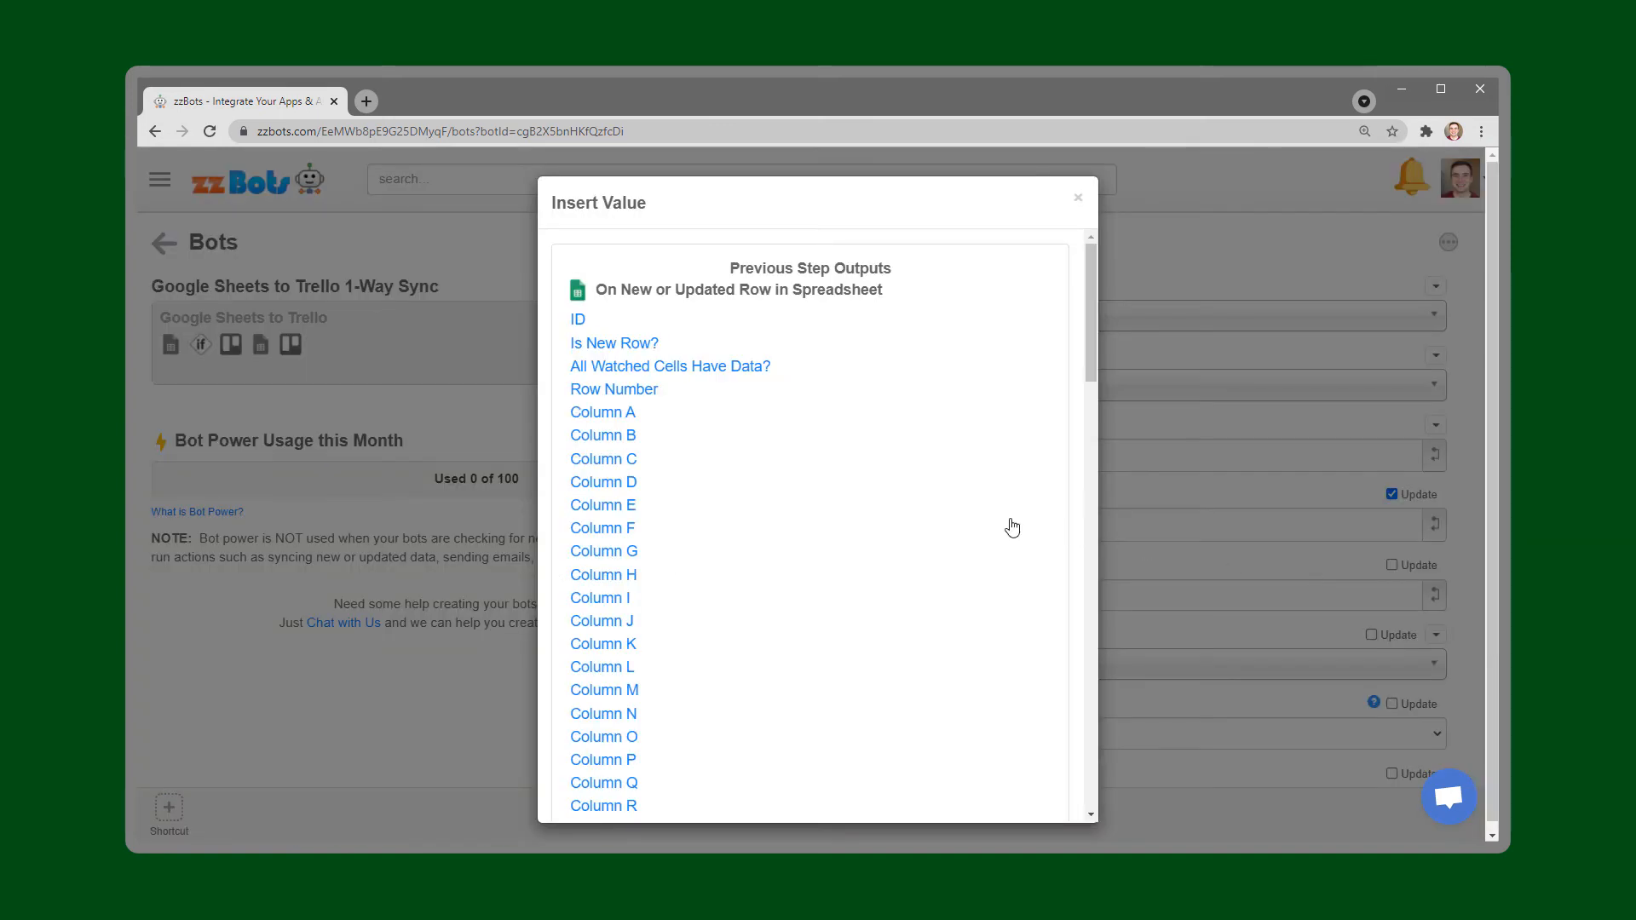
click(601, 462)
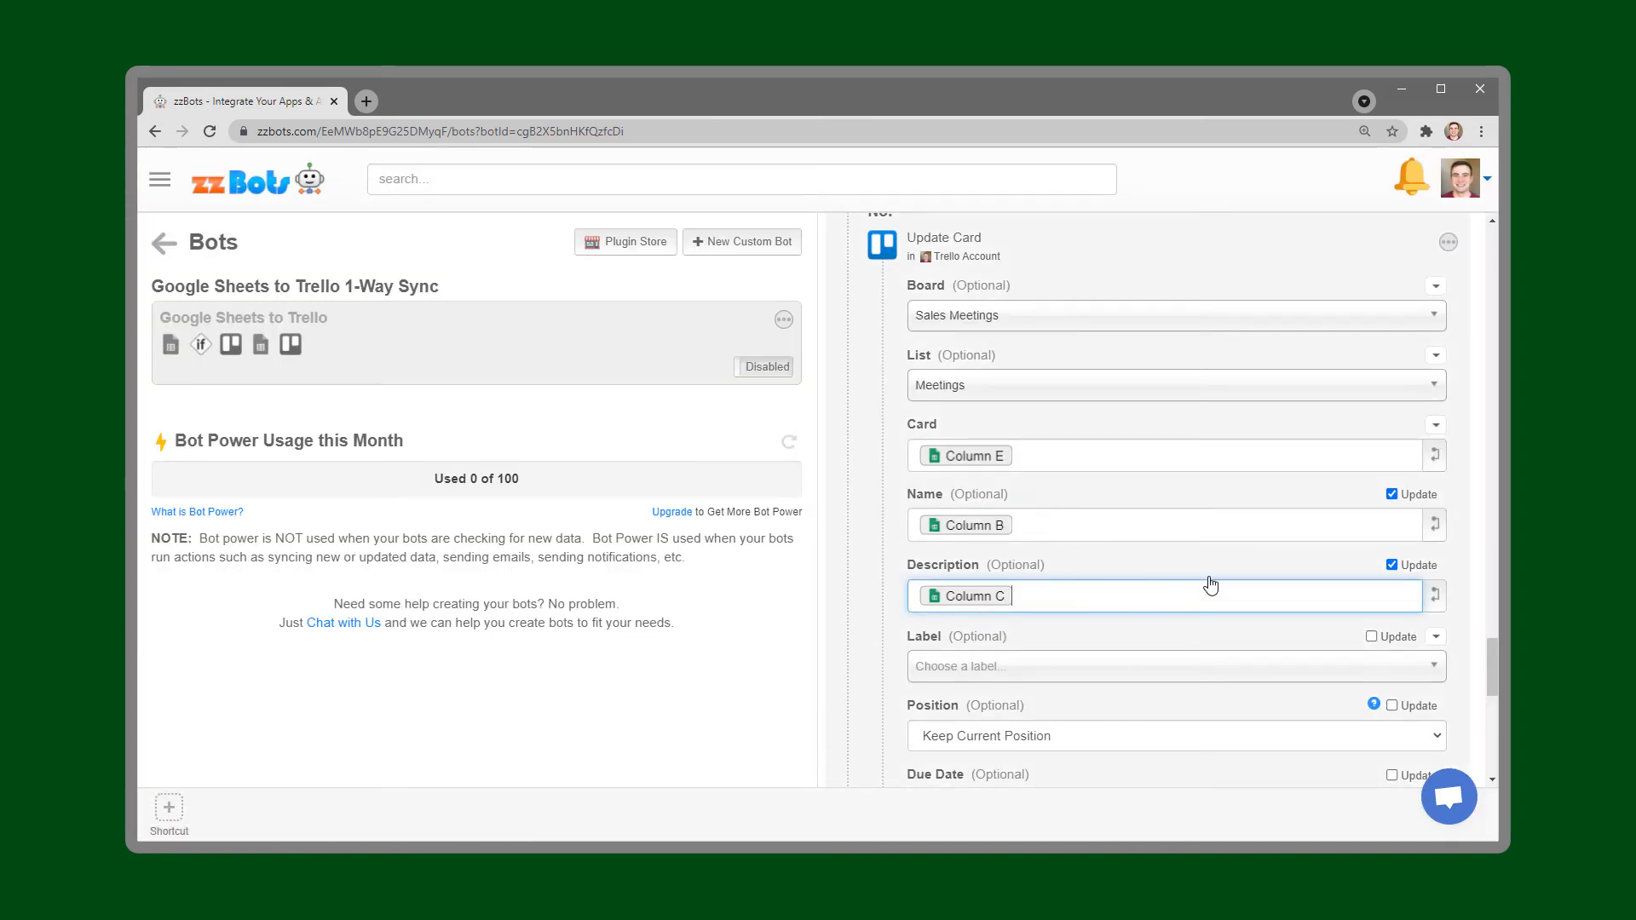
Map the Update Card step's due date to the trigger's Column D output.
scroll(1211, 583, down, 3)
click(1211, 550)
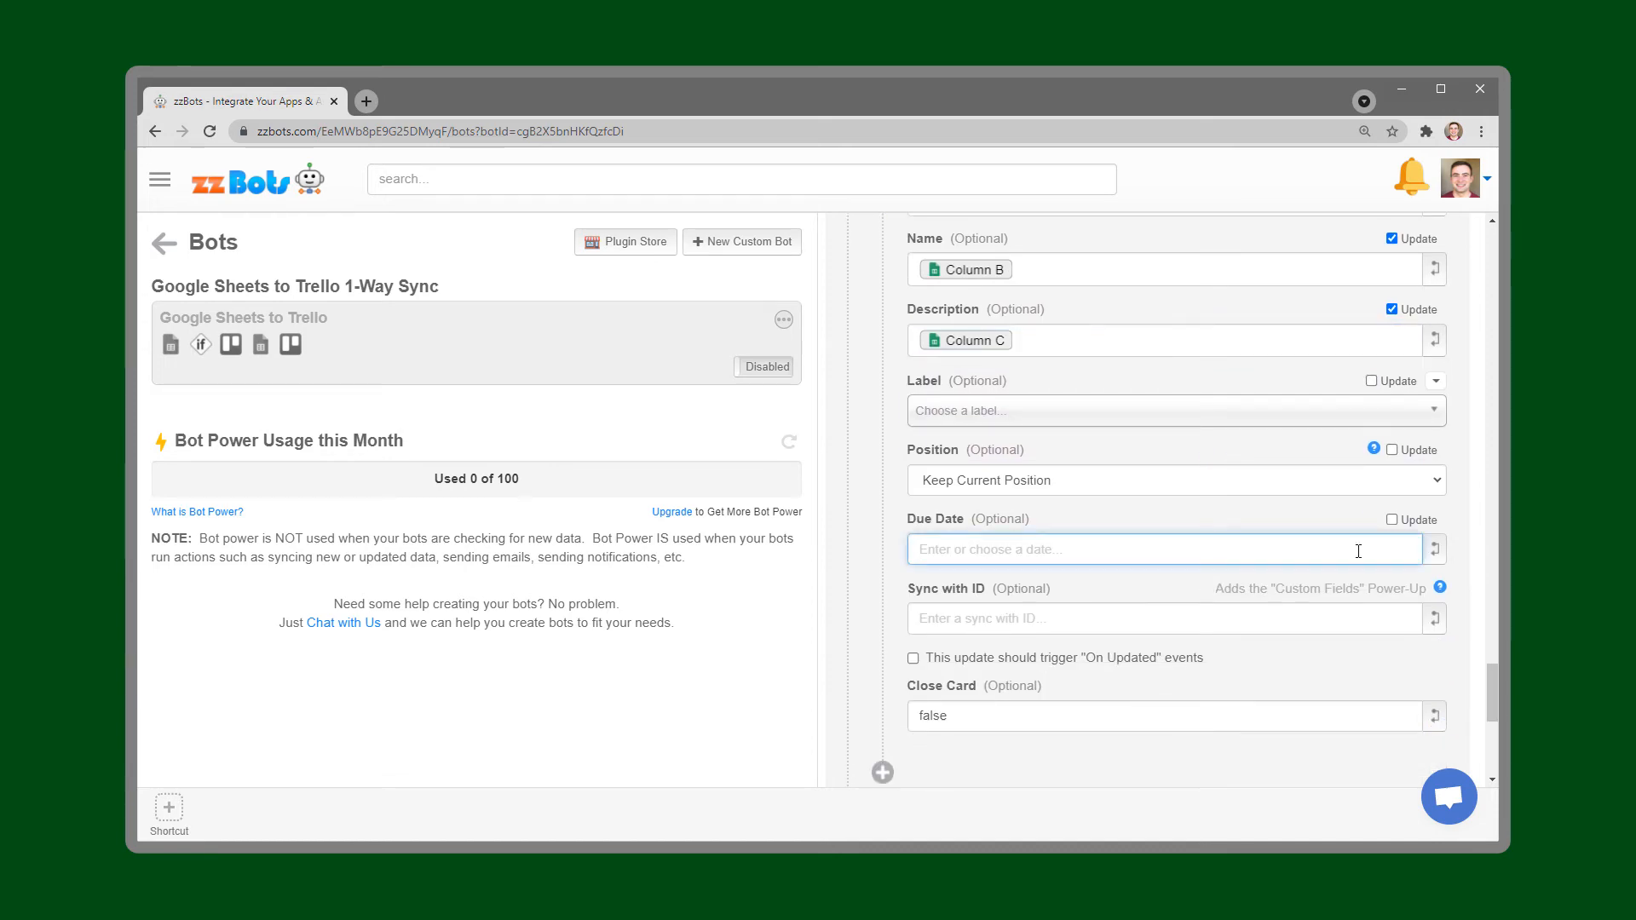
click(1432, 555)
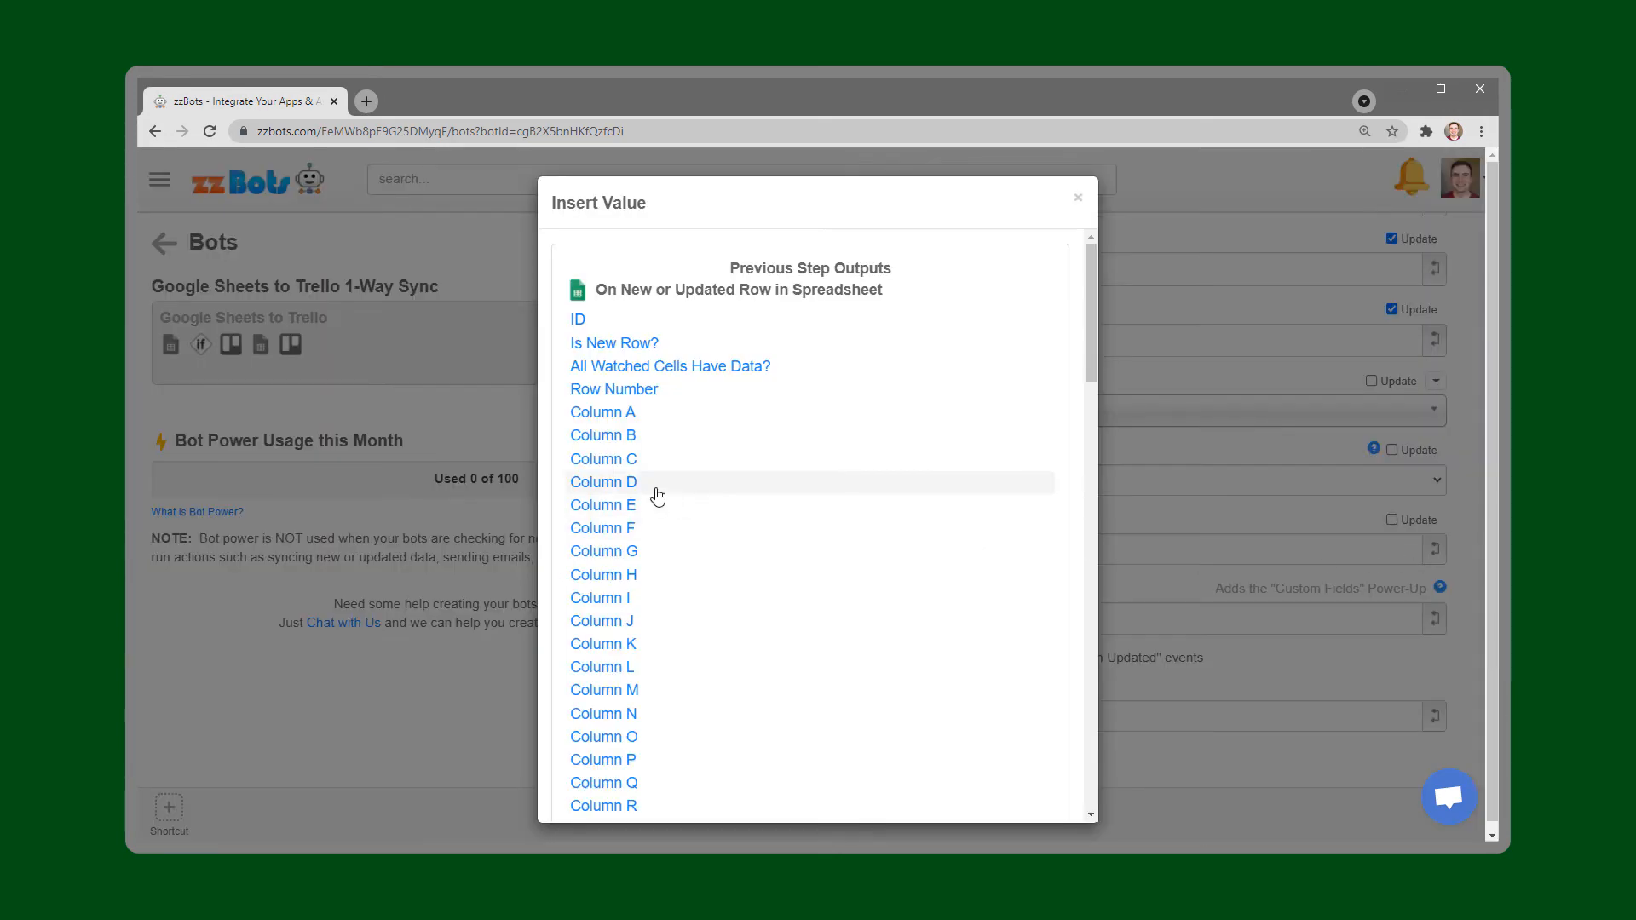
click(628, 485)
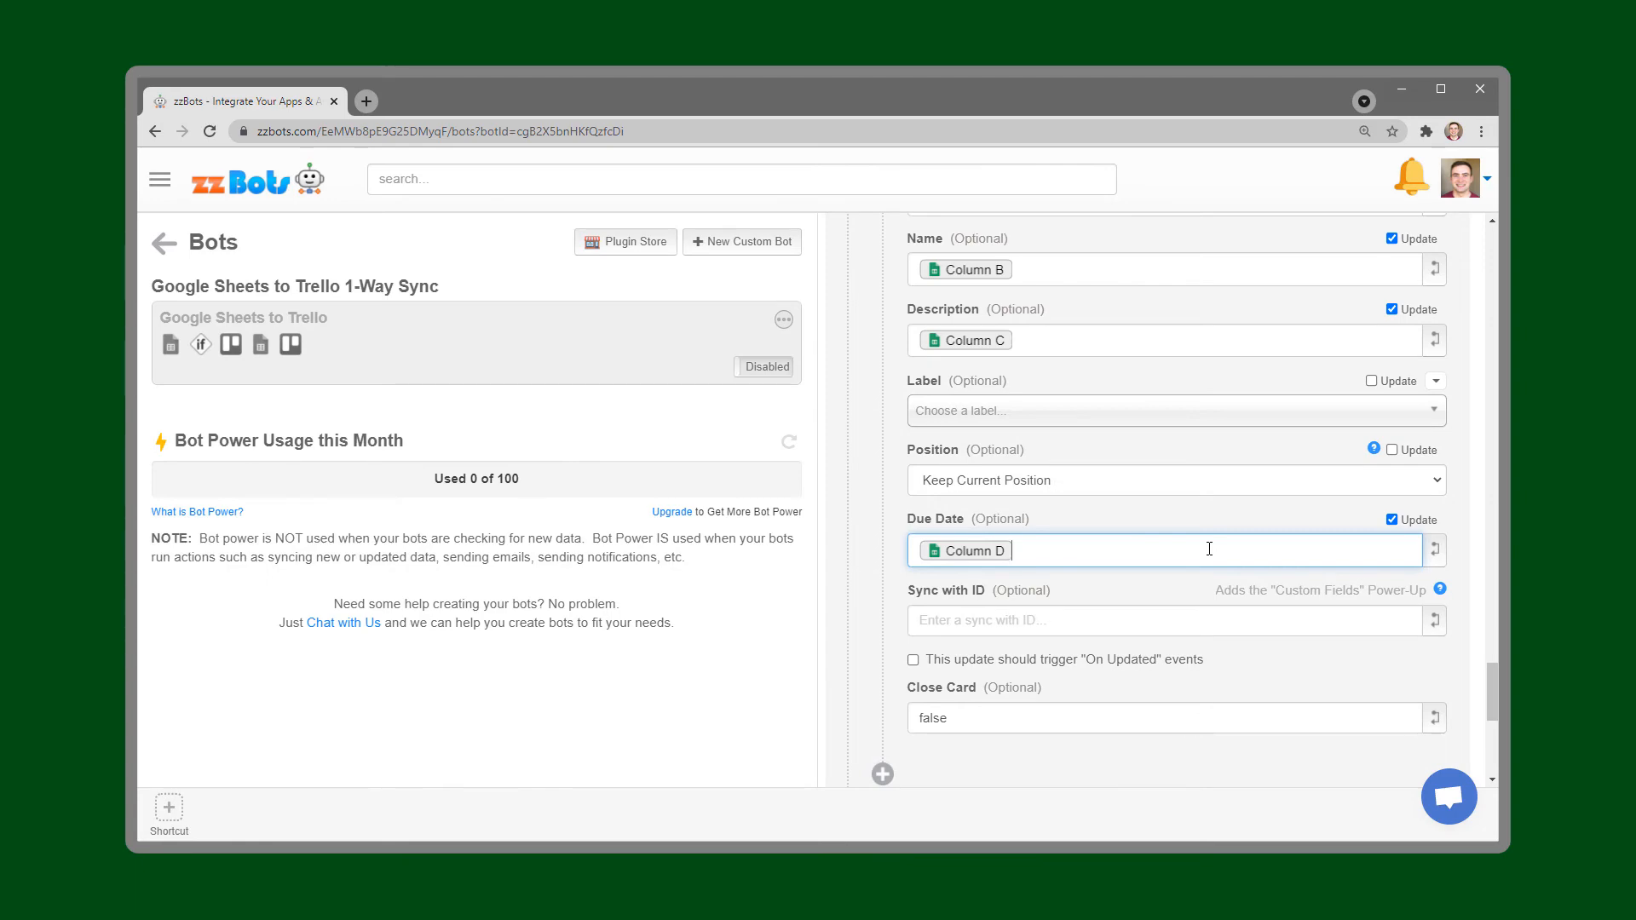
Save the Google Sheets to Trello bot and enable it.
scroll(1208, 549, up, 20)
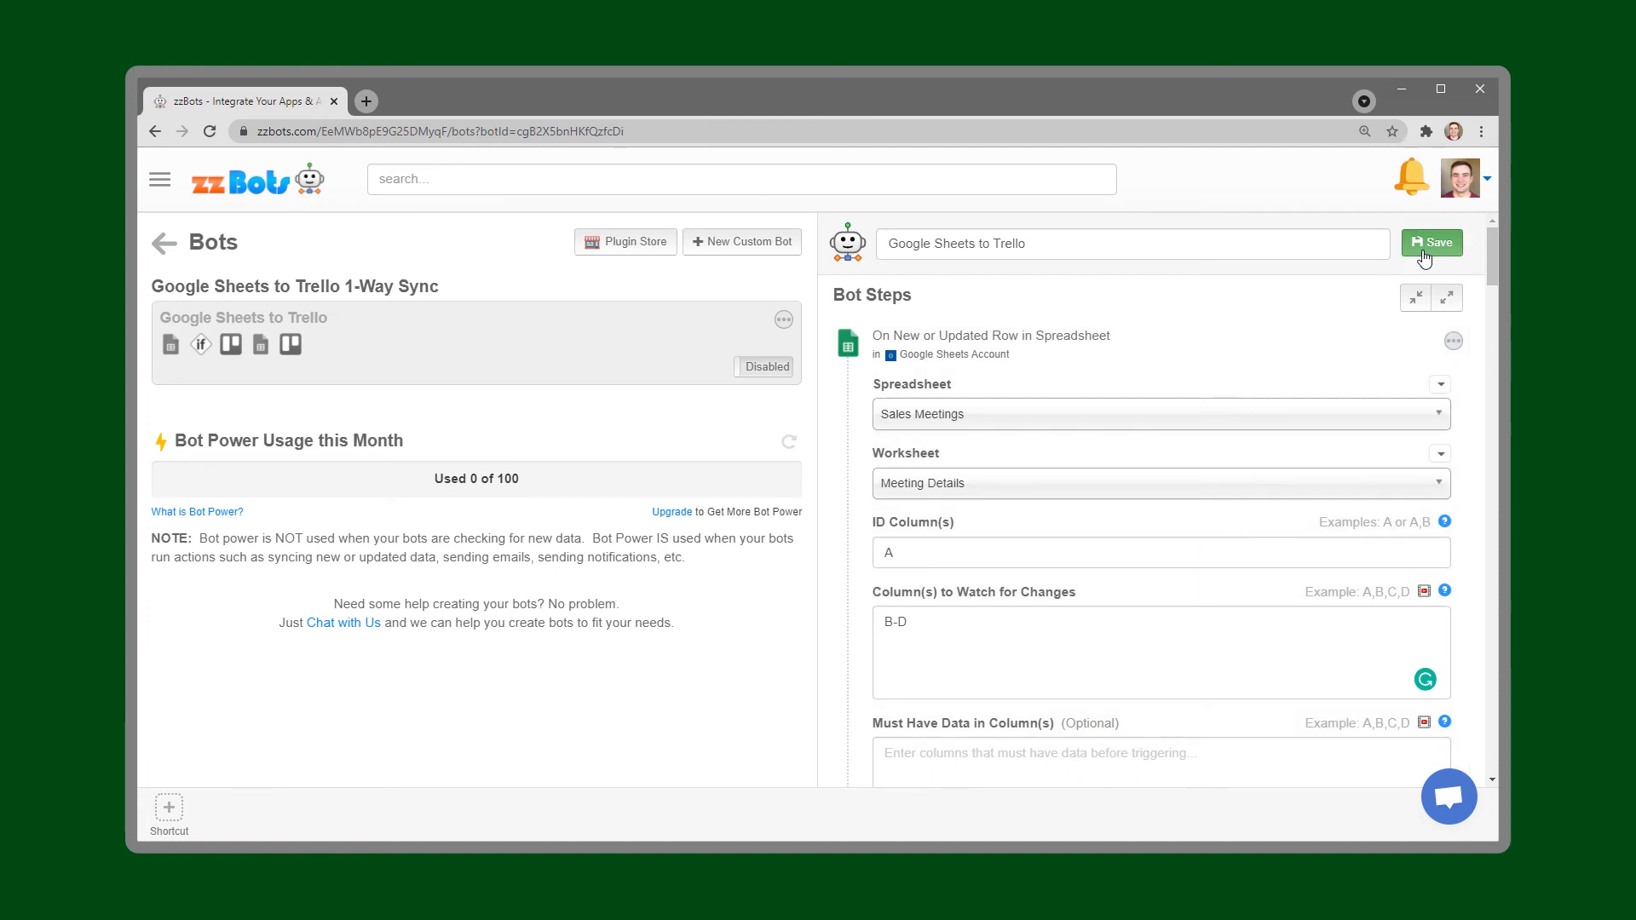
click(1425, 249)
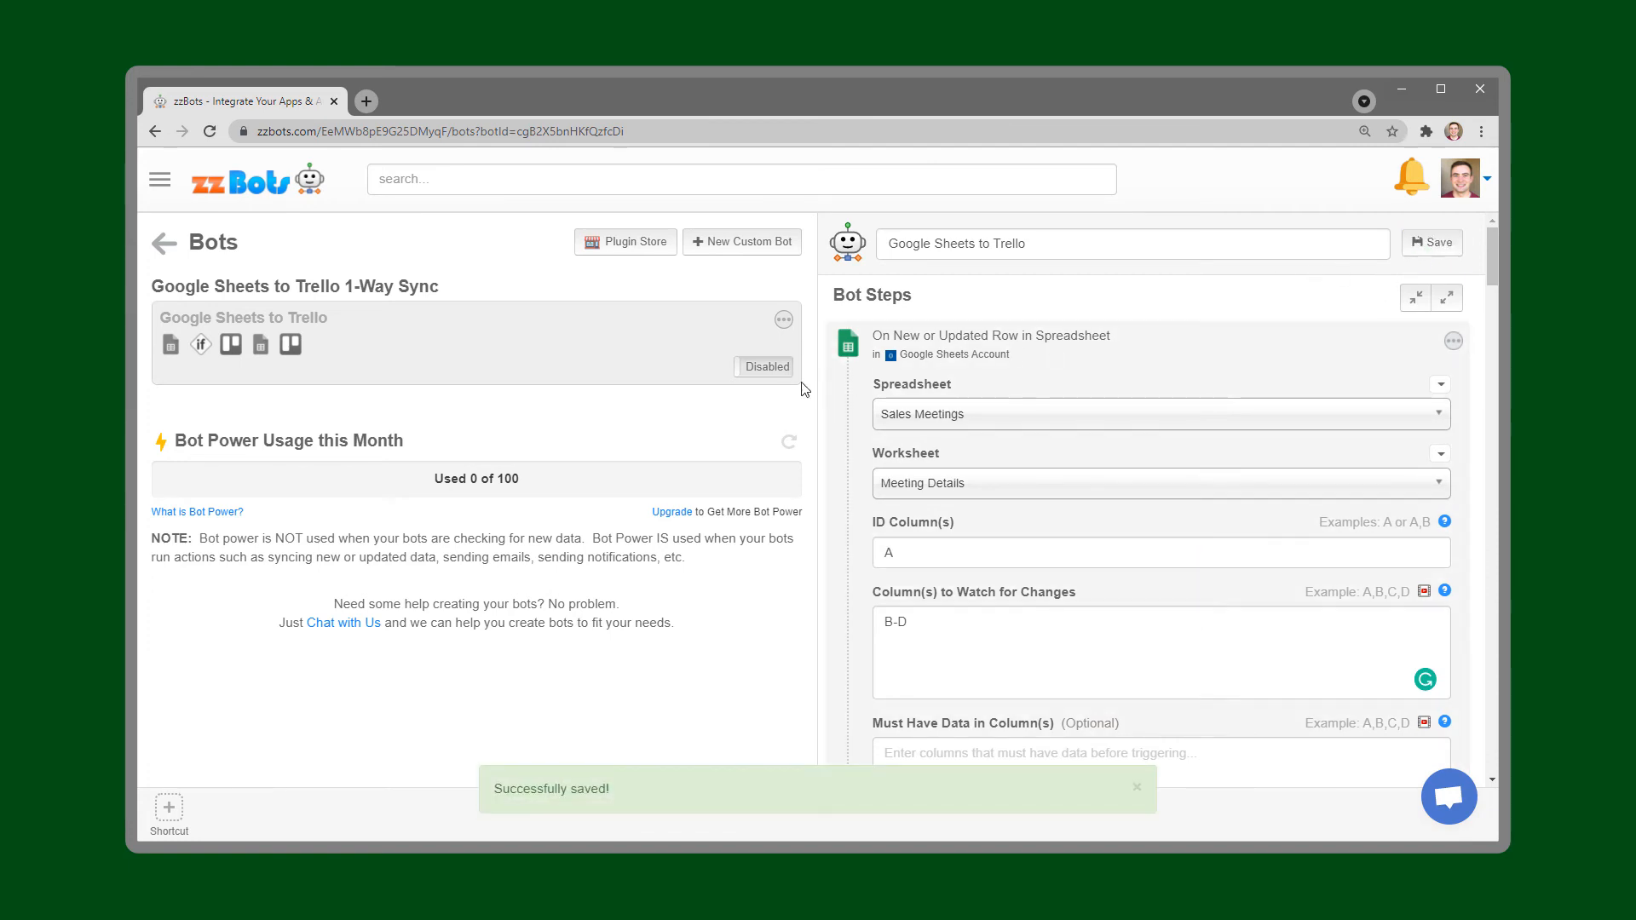
click(758, 371)
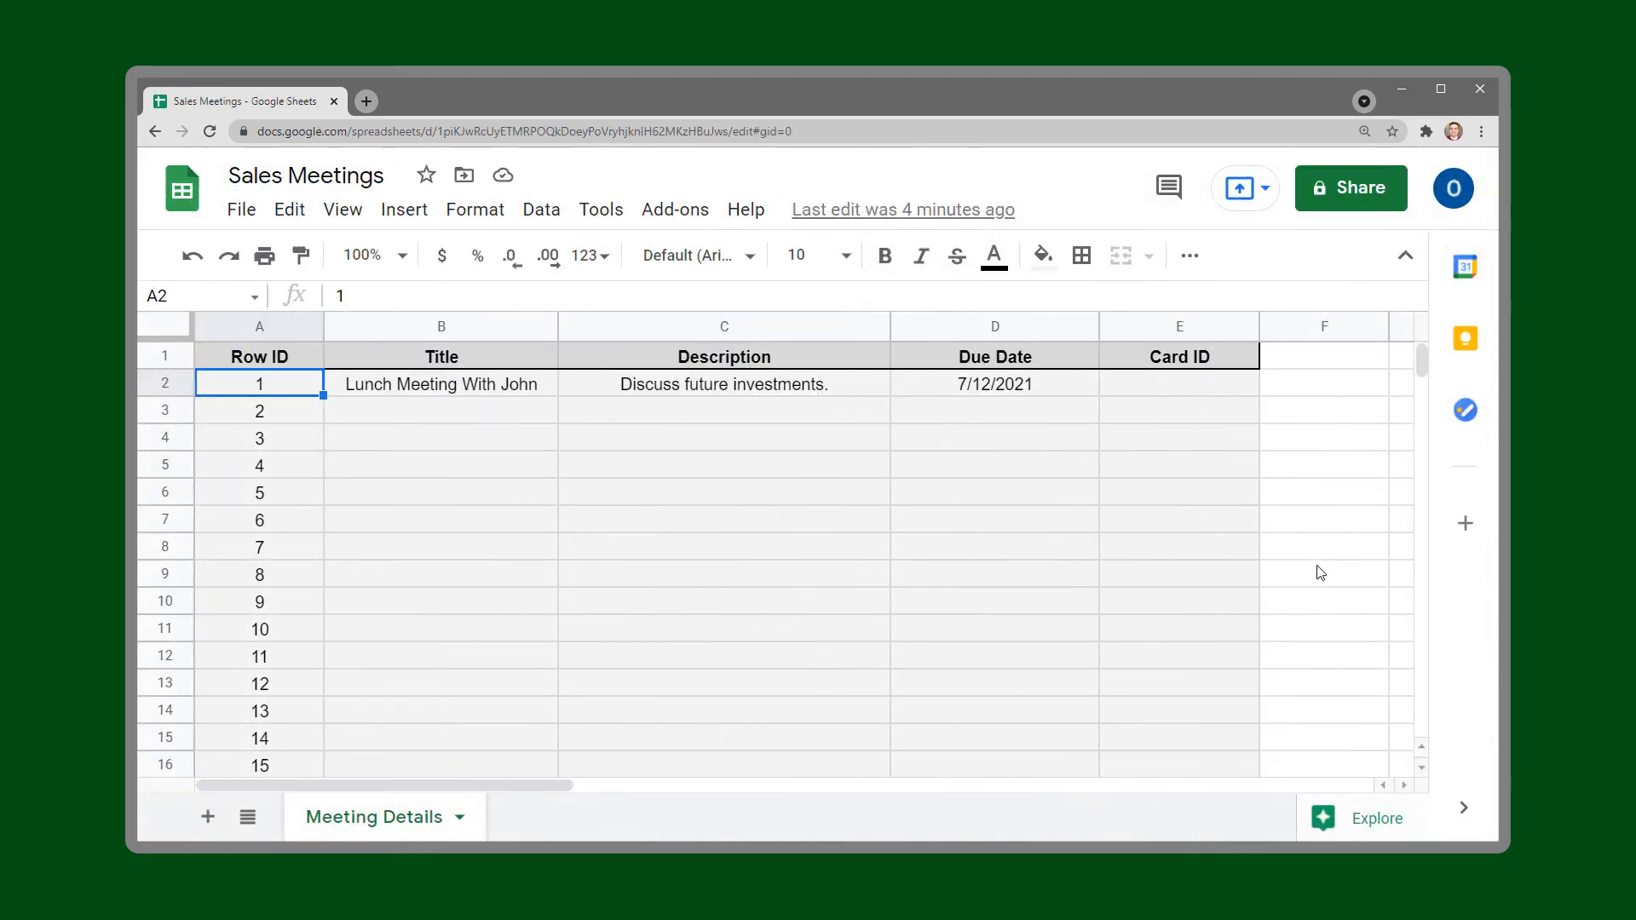
Make the enabled bot check the sheet for new data immediately, review its run history, and trigger another check.
click(1330, 516)
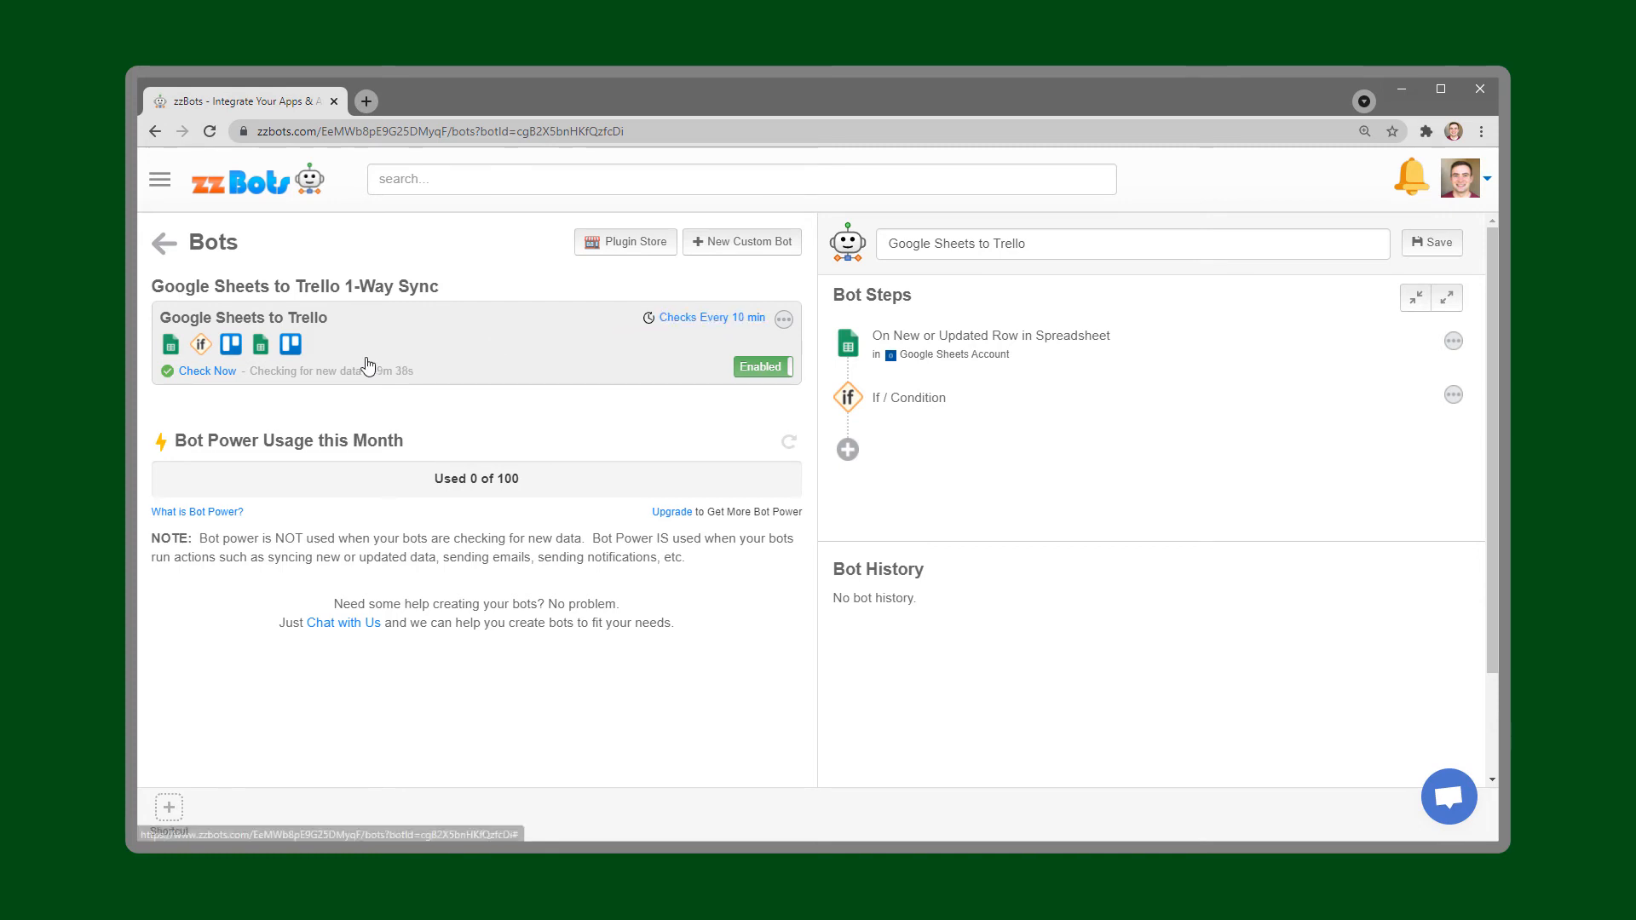
click(203, 372)
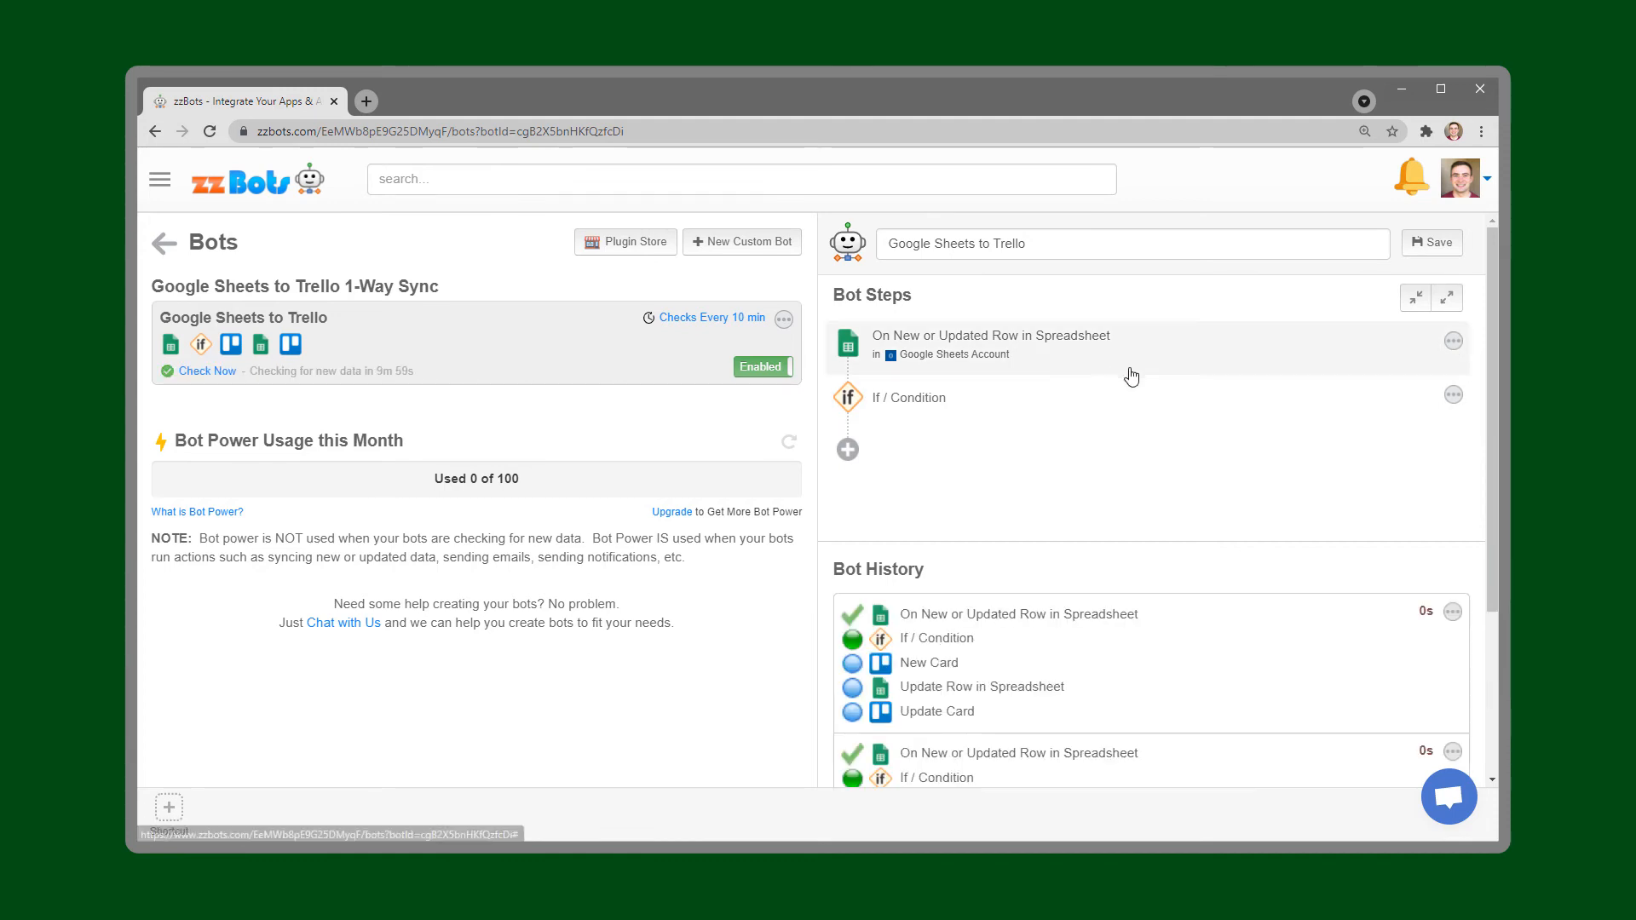
scroll(1221, 387, down, 1)
scroll(1219, 384, down, 2)
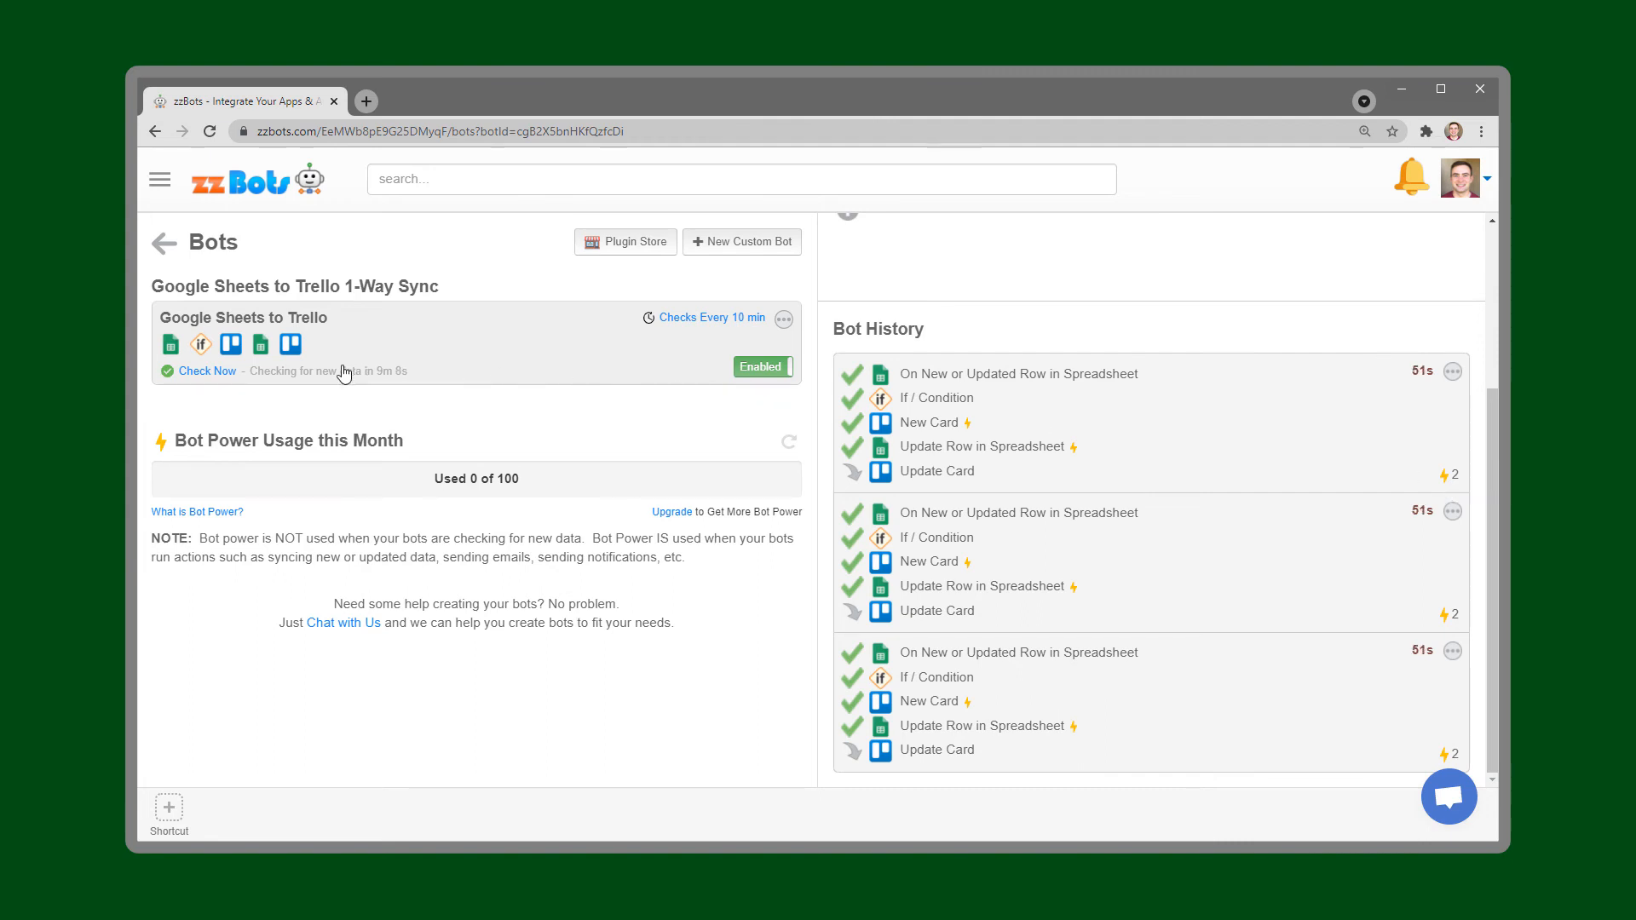
click(204, 373)
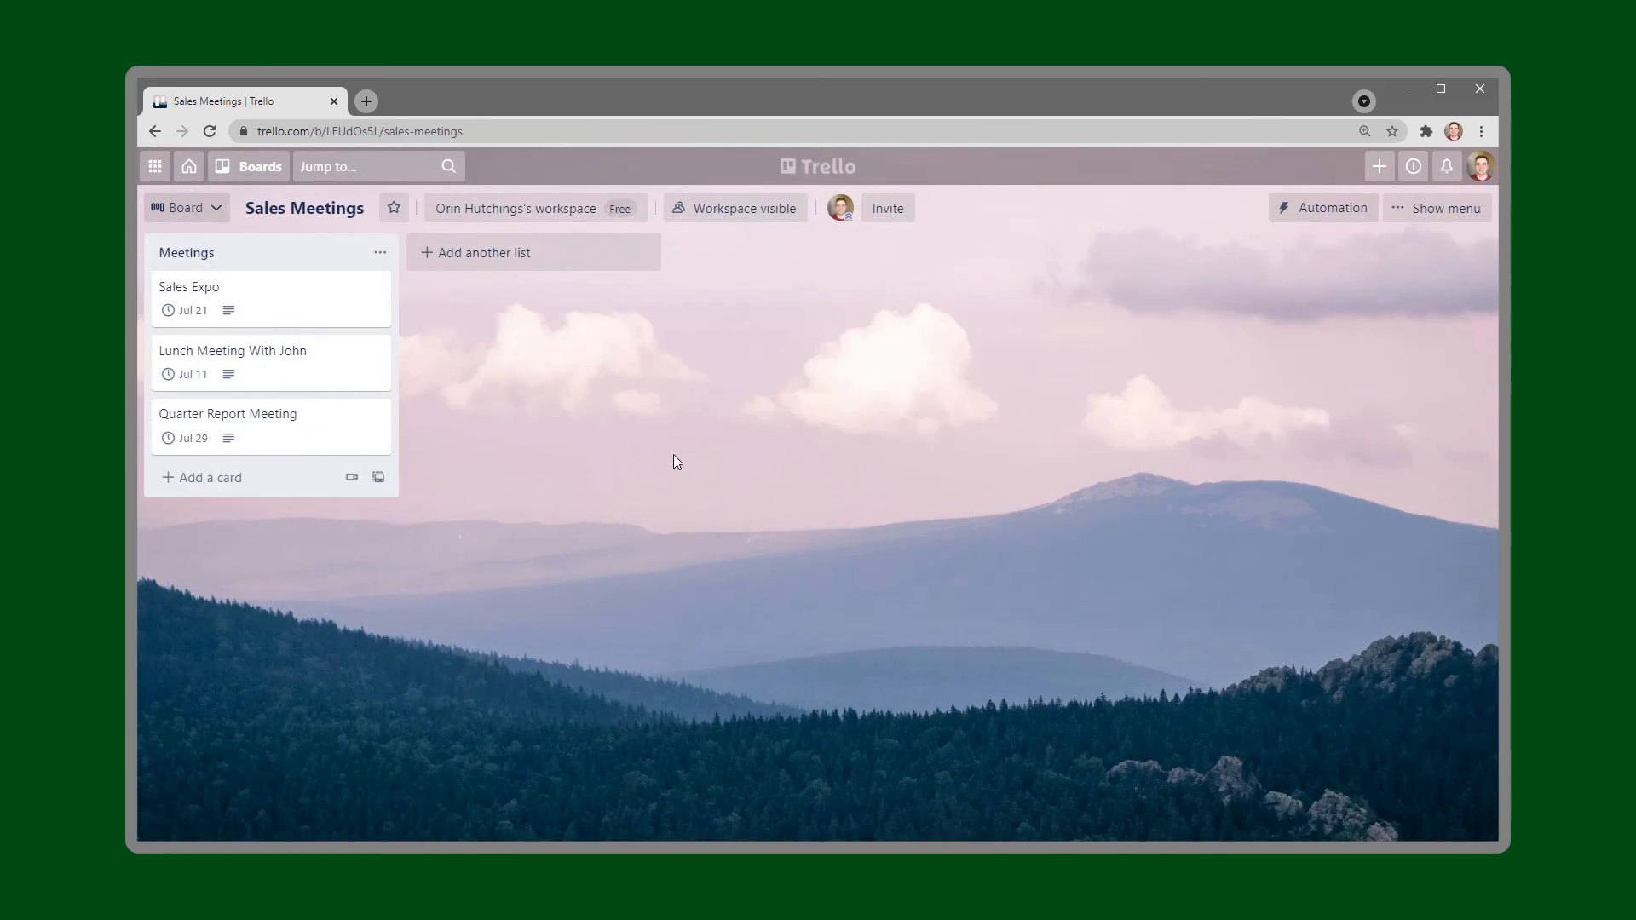
On the Sales Meetings board in Trello, open the Quarter Report Meeting card to examine its due date and description.
click(289, 424)
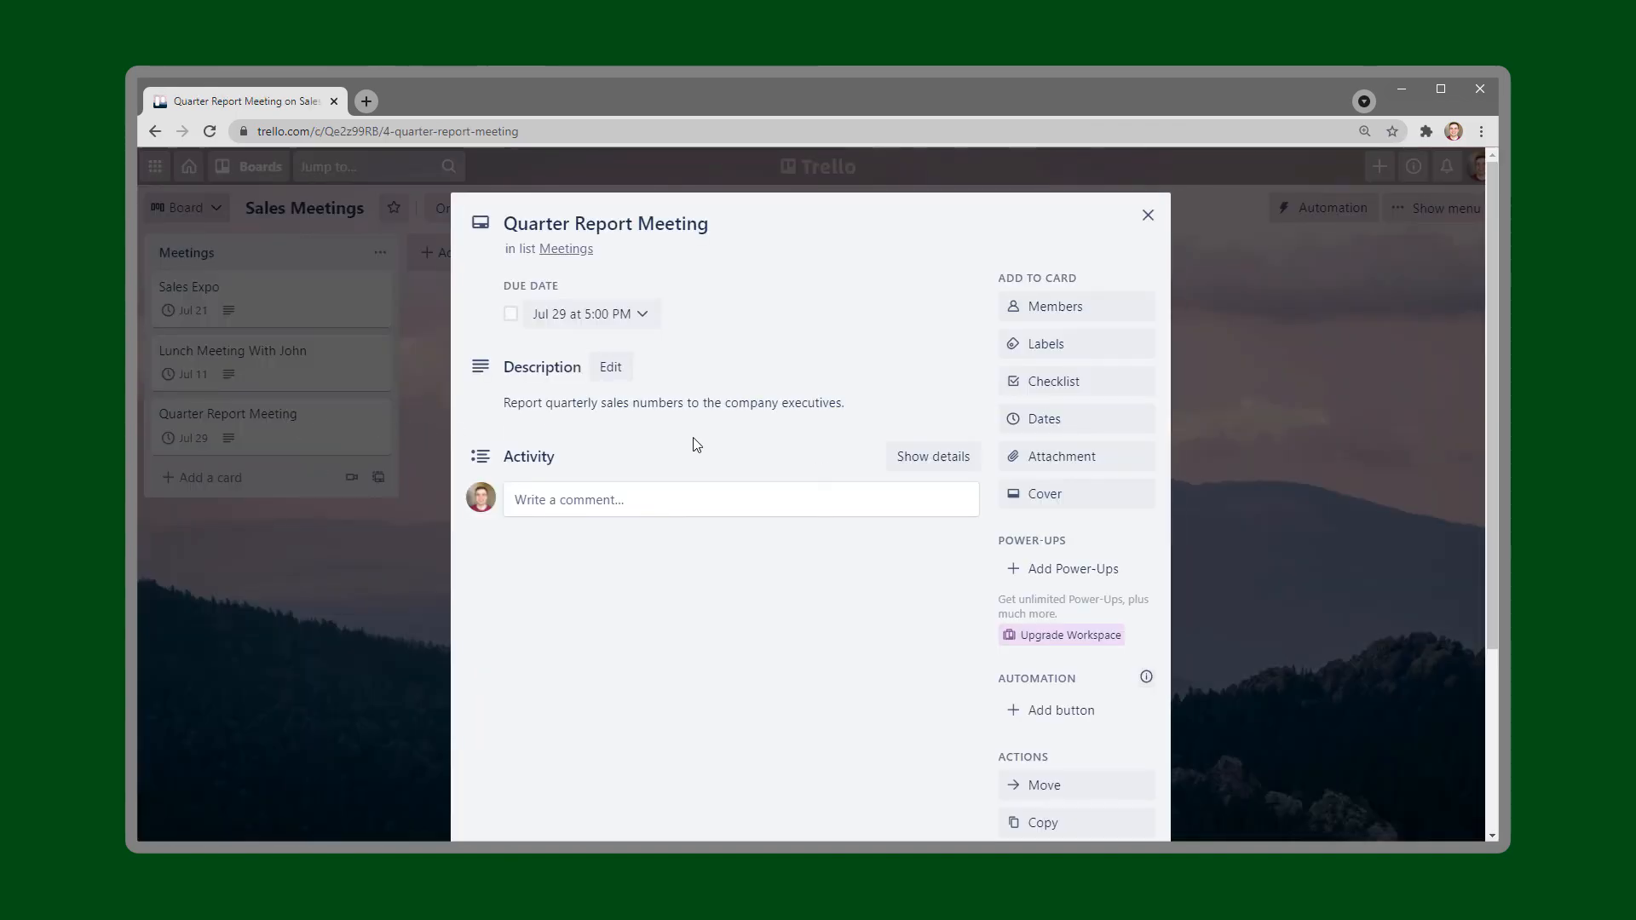